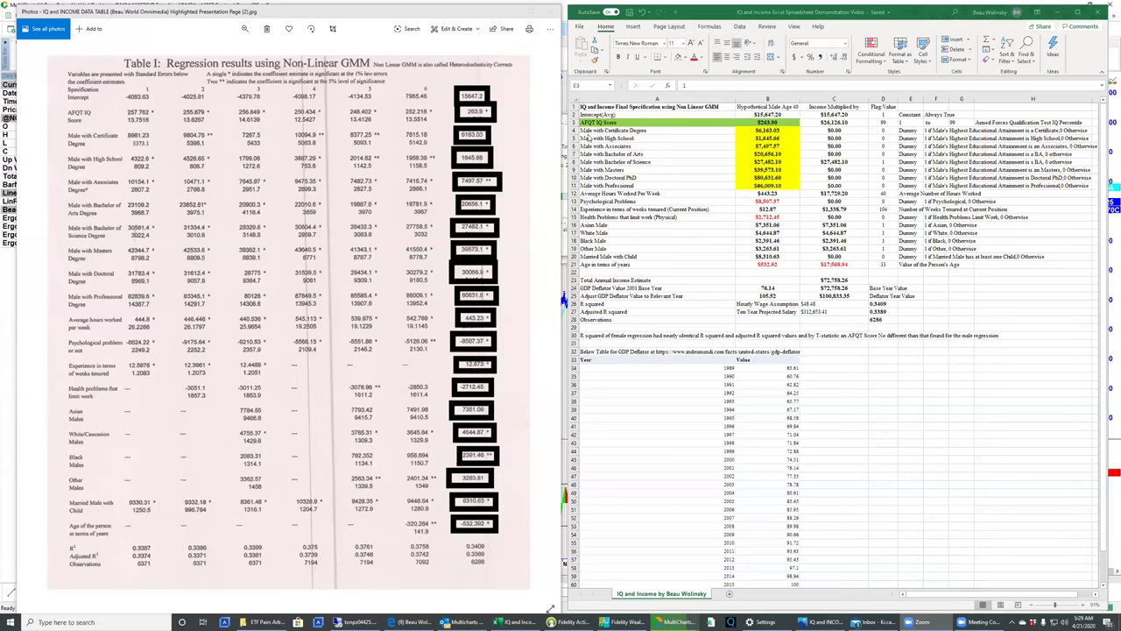
- Examine the AFQT IQ Score row: its label, coefficient, flag value and the formula for its income contribution
{"action": "left_click", "coordinate": [708, 122]}
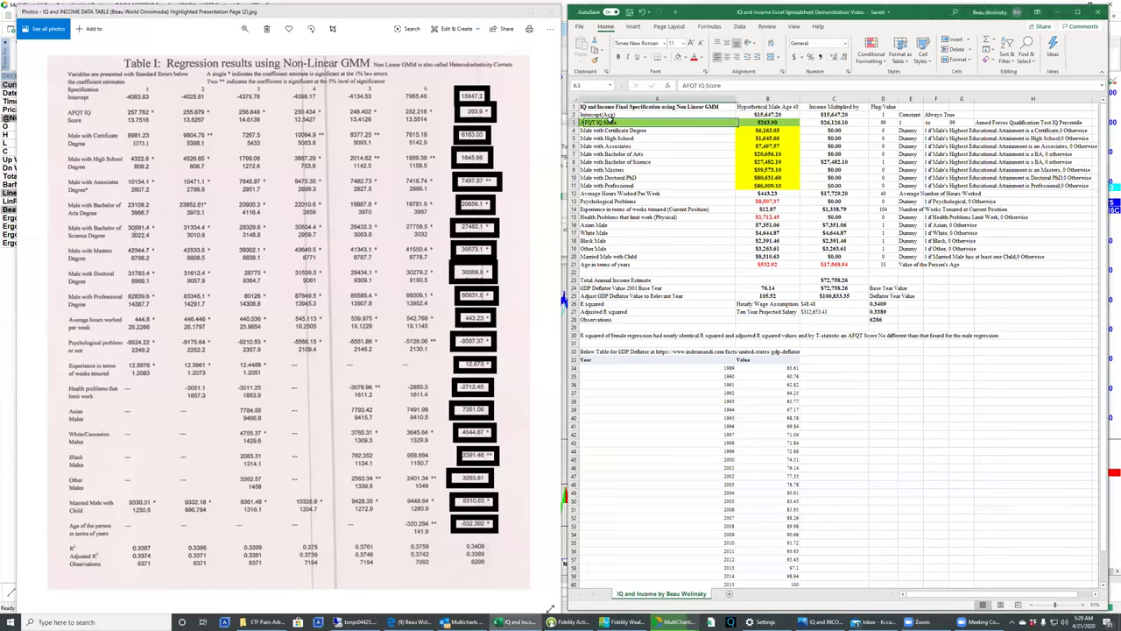
{"action": "left_click_drag", "start_coordinate": [708, 122], "coordinate": [792, 123]}
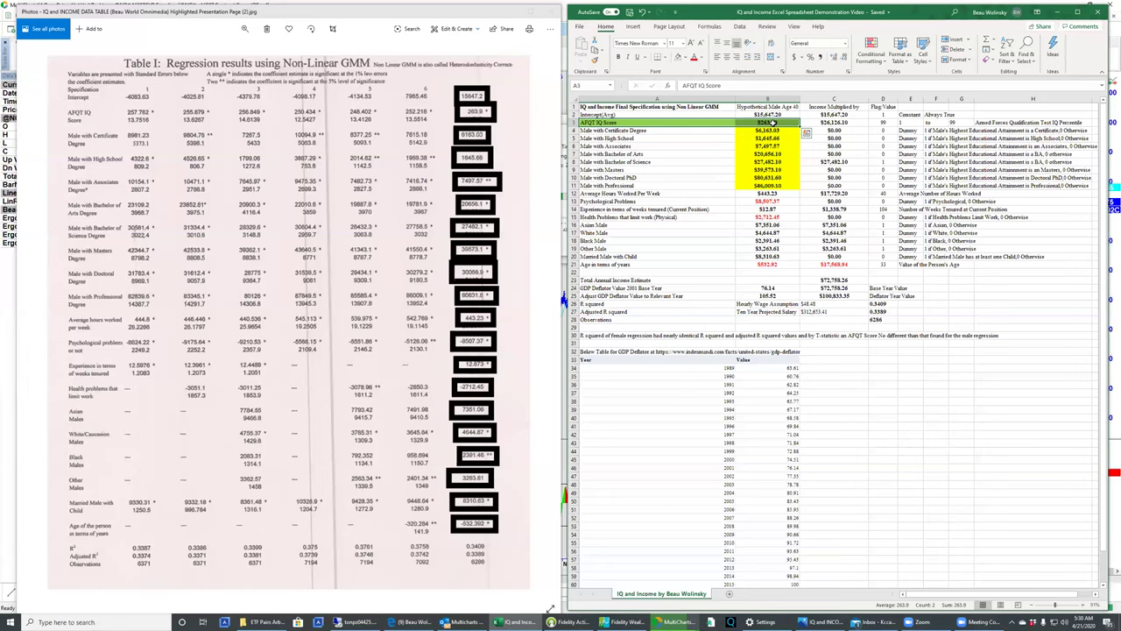
{"action": "left_click", "coordinate": [774, 125]}
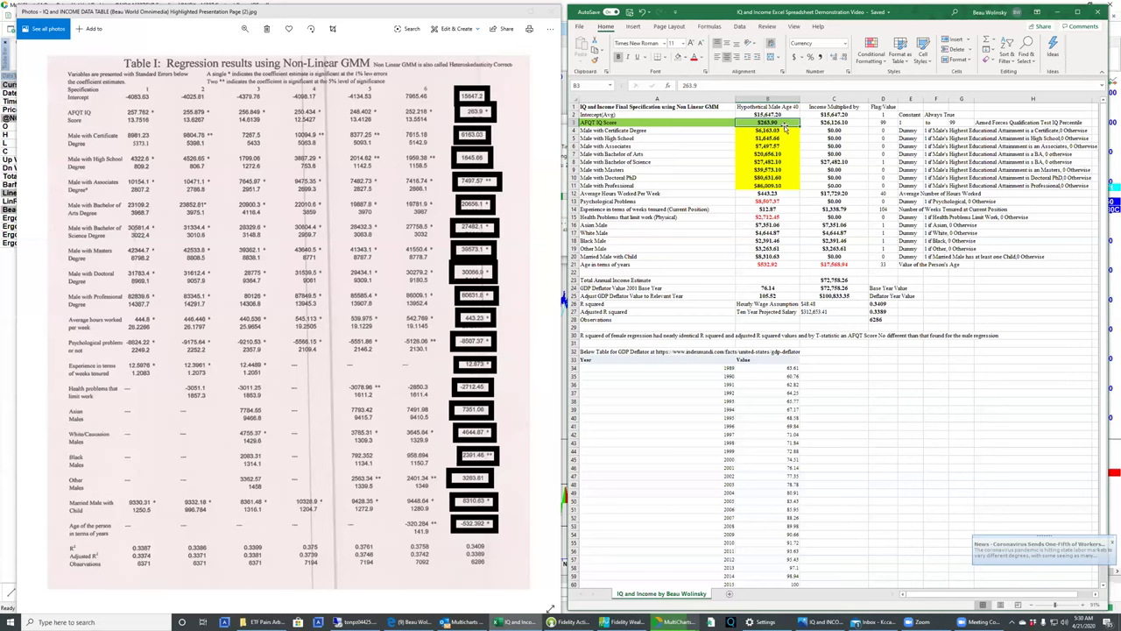
{"action": "left_click", "coordinate": [890, 123]}
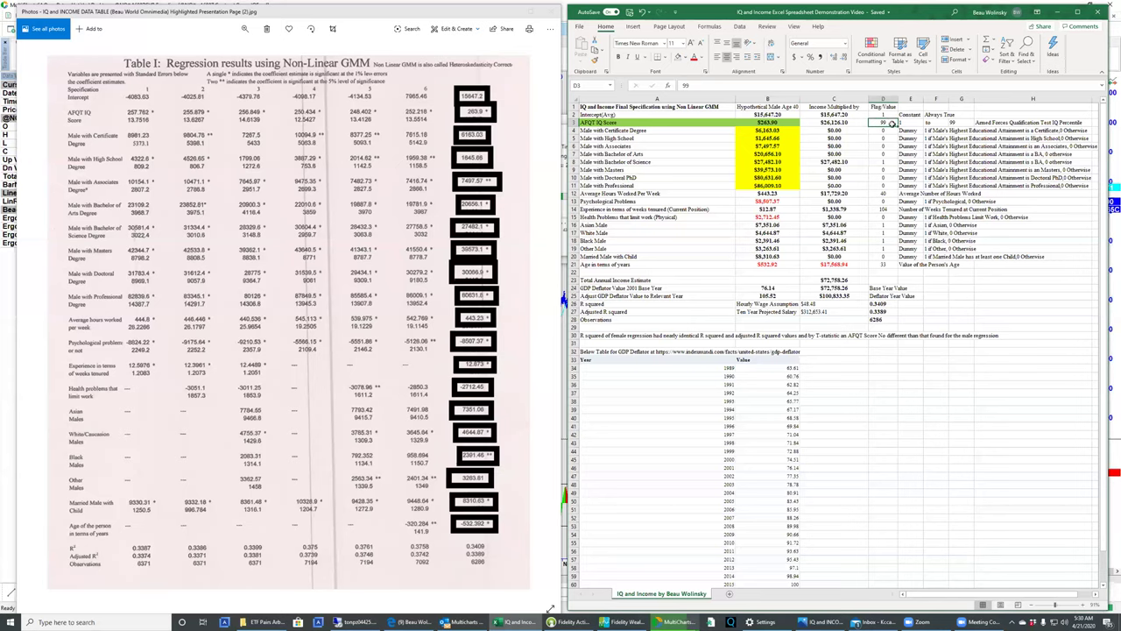
{"action": "left_click", "coordinate": [836, 127]}
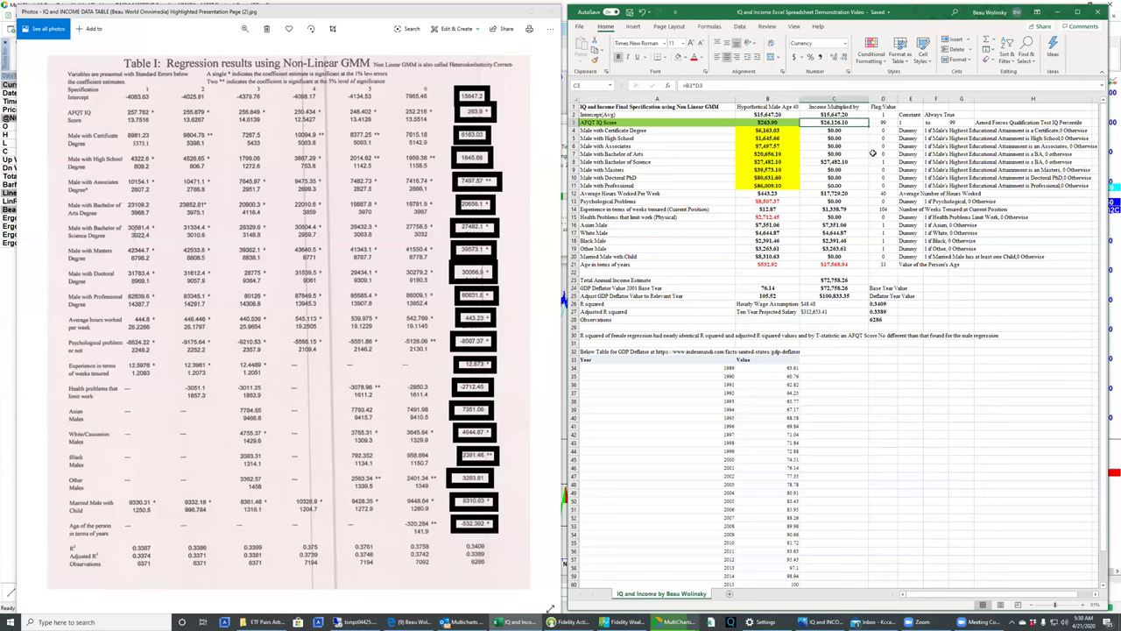
- Review the Income Multiplied by column from the AFQT IQ Score row down to Age in terms of years
{"action": "left_click", "coordinate": [847, 115]}
{"action": "left_click", "coordinate": [851, 123]}
{"action": "left_click", "coordinate": [843, 264], "text": "shift"}
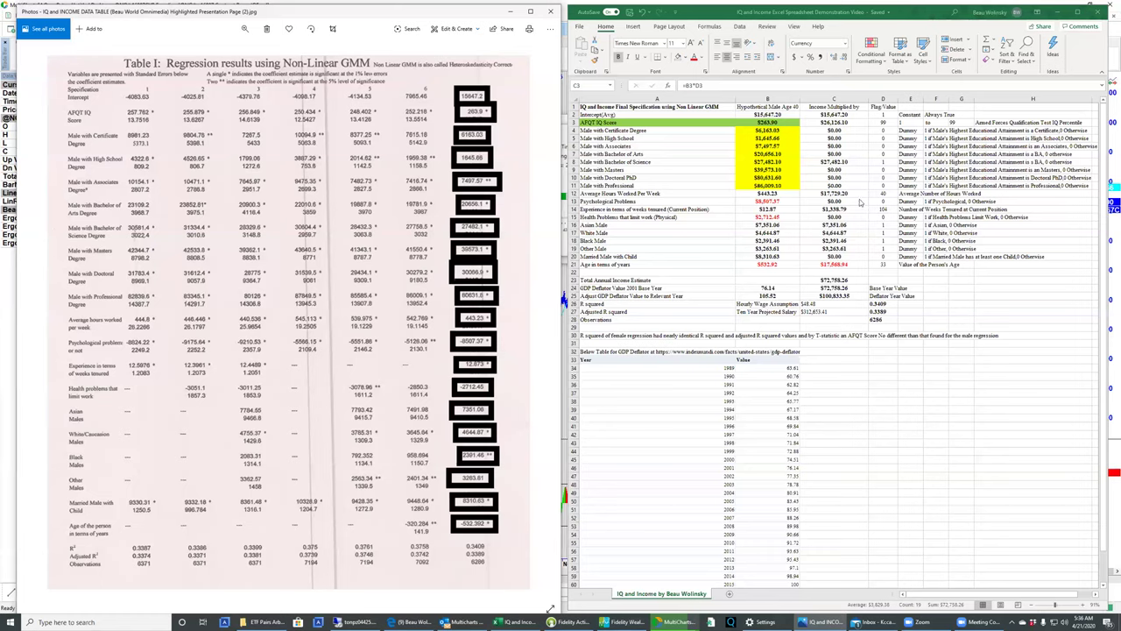
{"action": "key", "text": "ctrl+shift+Down"}
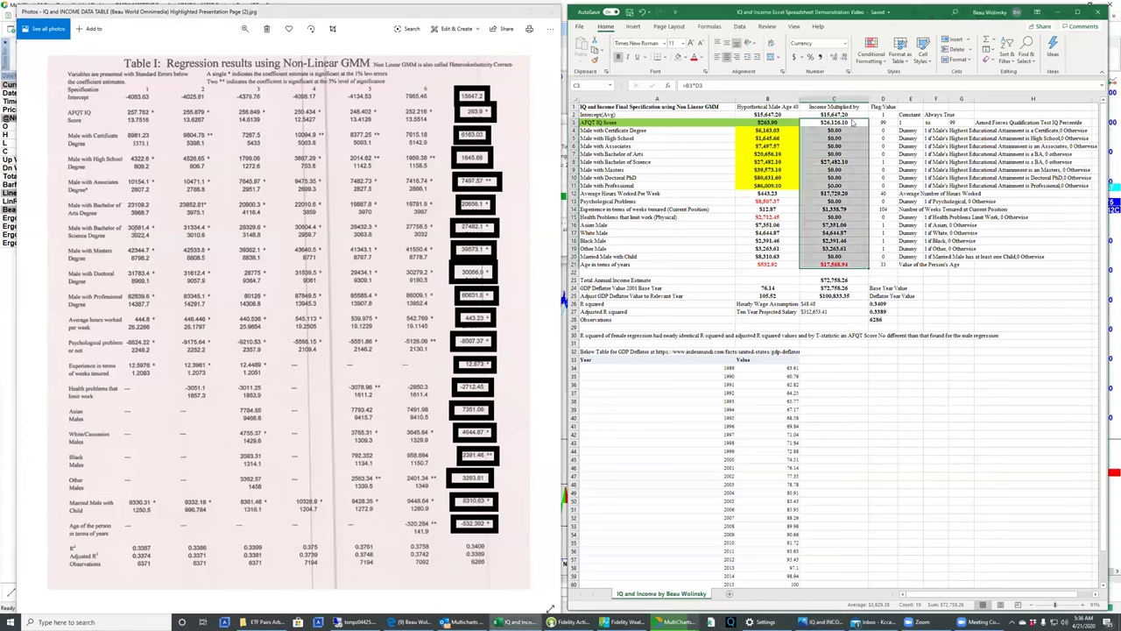
{"action": "left_click", "coordinate": [850, 123]}
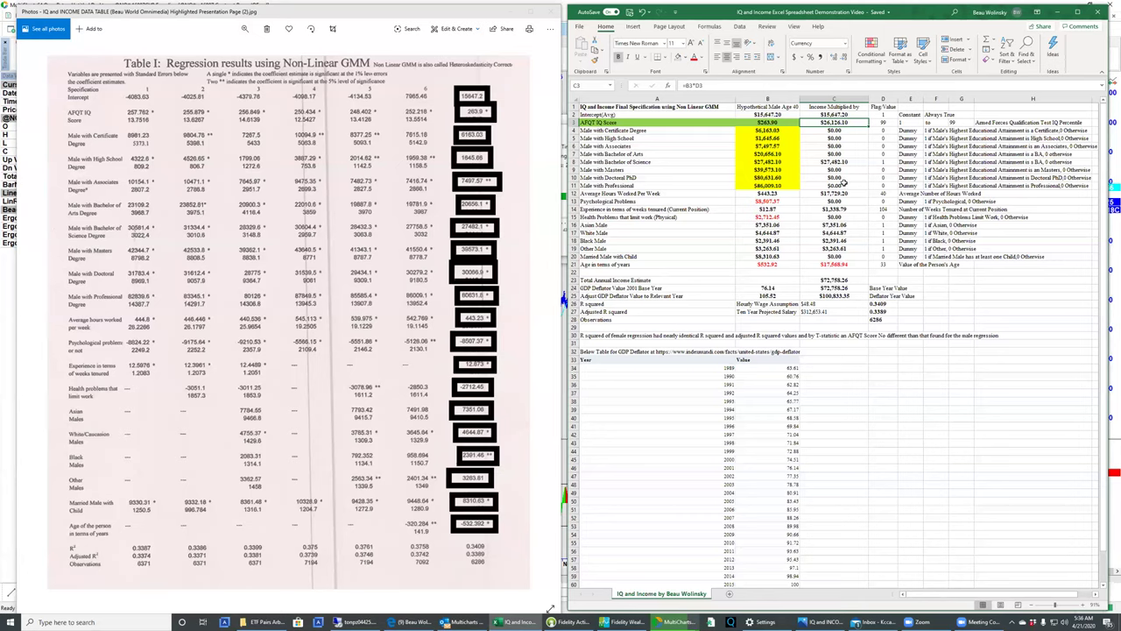
{"action": "left_click", "coordinate": [845, 184]}
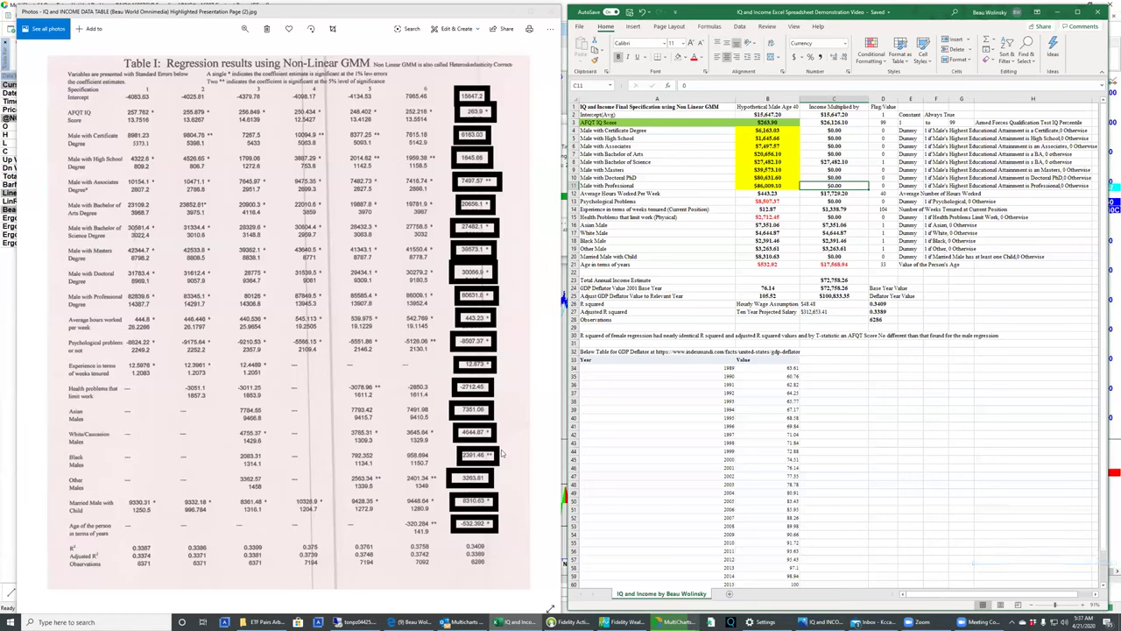
- Bring the spreadsheet window back into focus after viewing the regression table image, and shift the window slightly down and left
{"action": "left_click", "coordinate": [467, 456]}
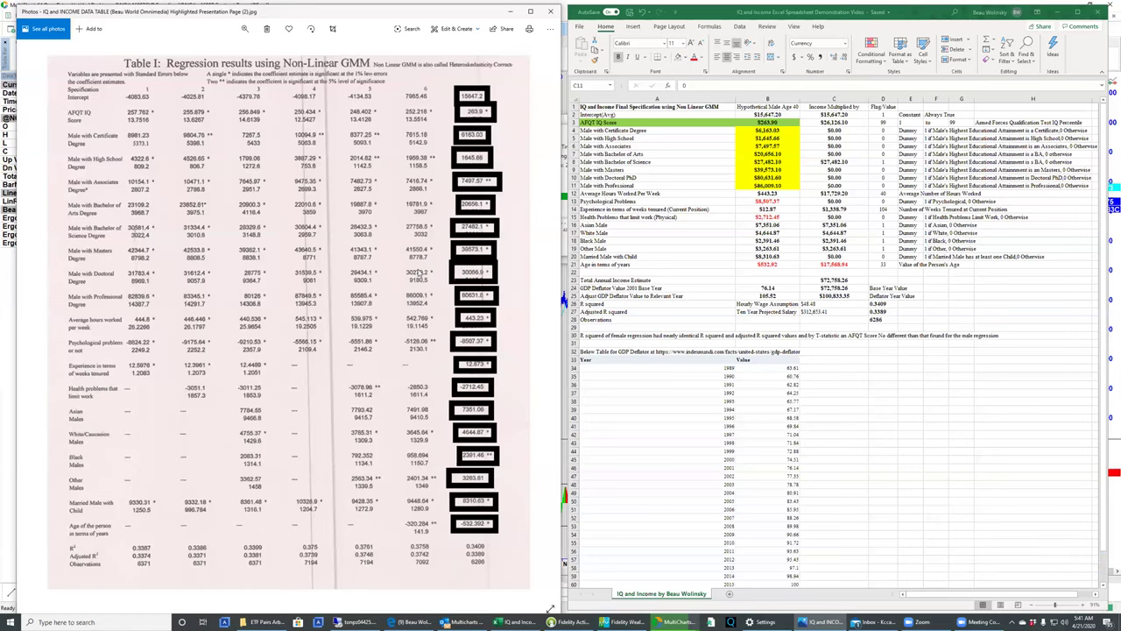
{"action": "left_click", "coordinate": [939, 19]}
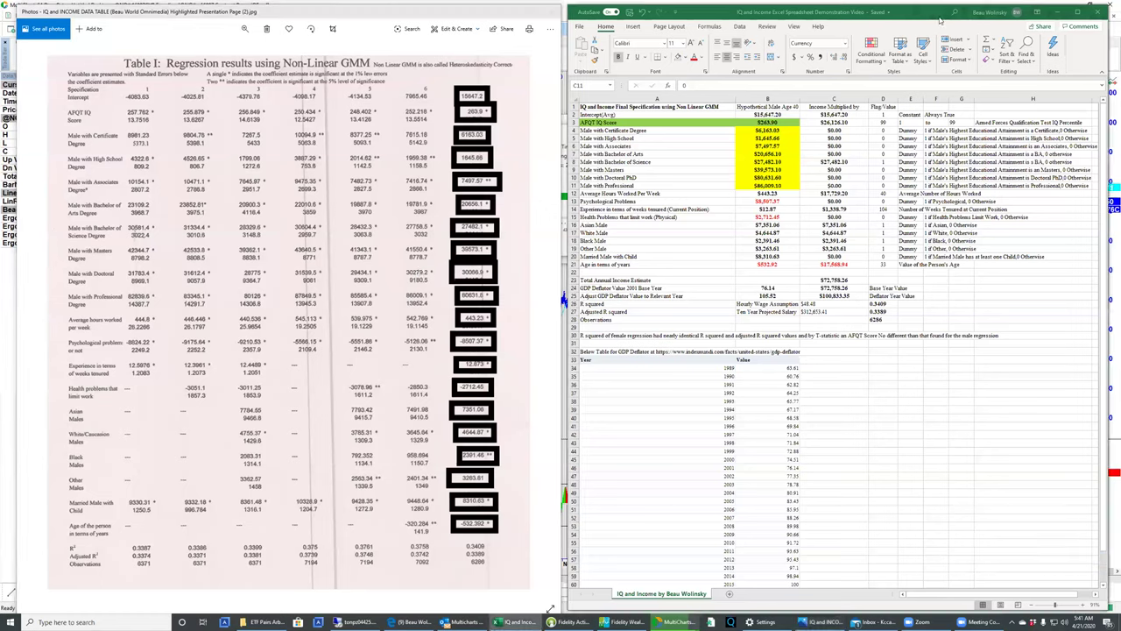
{"action": "left_click_drag", "start_coordinate": [939, 19], "coordinate": [927, 31]}
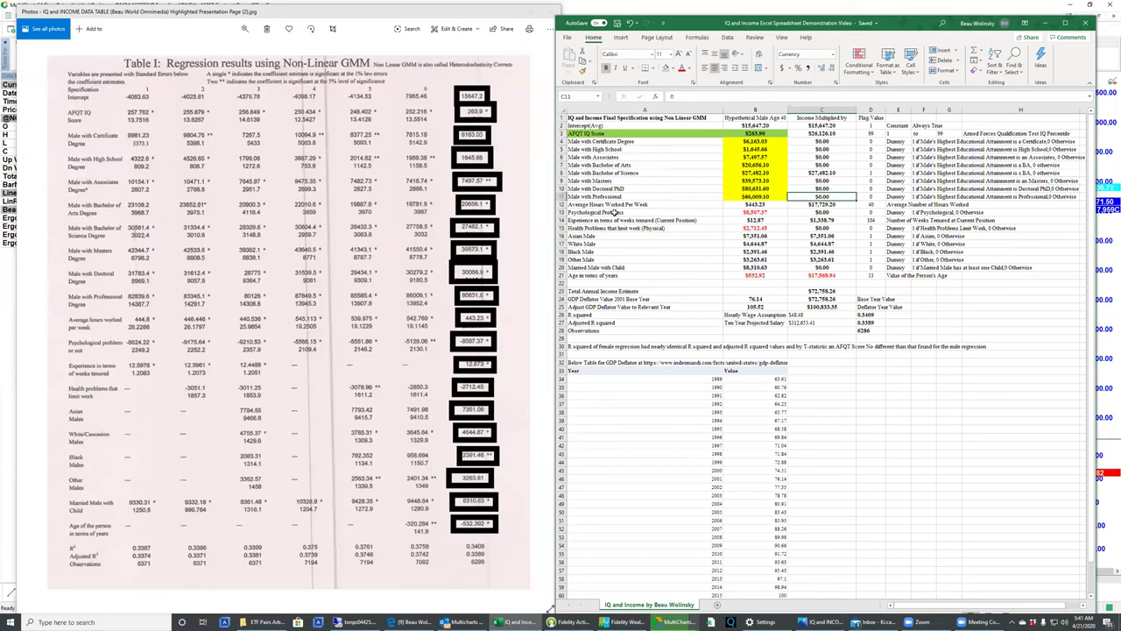
- Review the psychological, tenure and health variable labels and the flag values for IQ score, Bachelor of Science and average hours worked
{"action": "left_click_drag", "start_coordinate": [616, 212], "coordinate": [613, 227]}
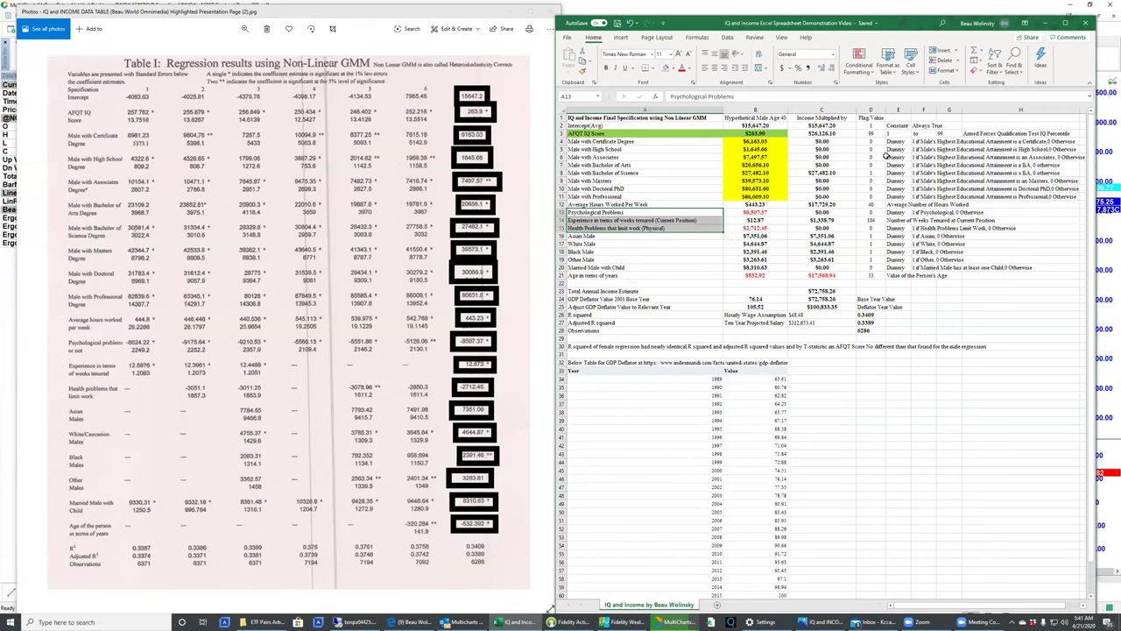
{"action": "left_click", "coordinate": [875, 134]}
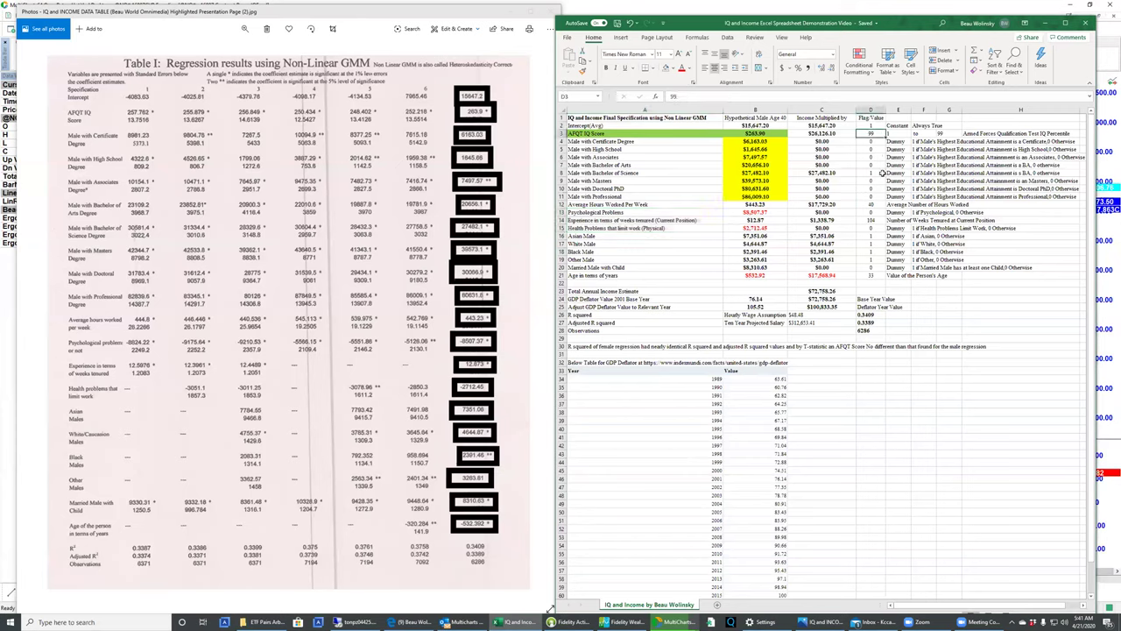
{"action": "left_click", "coordinate": [881, 173]}
{"action": "left_click", "coordinate": [878, 204]}
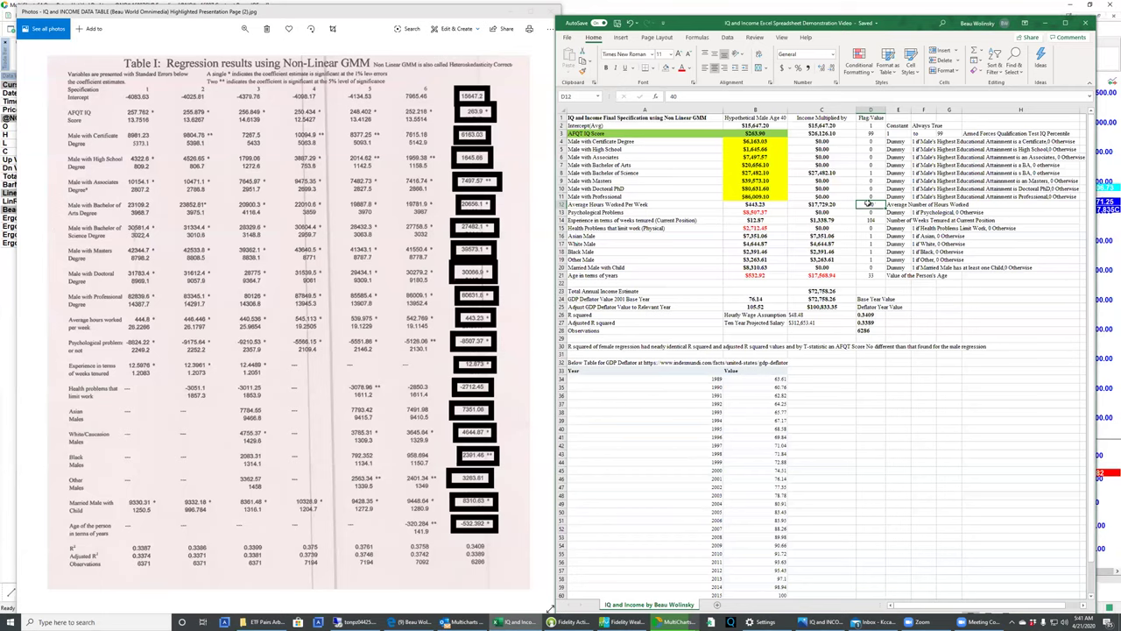
- Set the flag value for experience in weeks tenured (D14) to the formula =52*17
{"action": "left_click", "coordinate": [884, 219]}
{"action": "type", "text": "=52"}
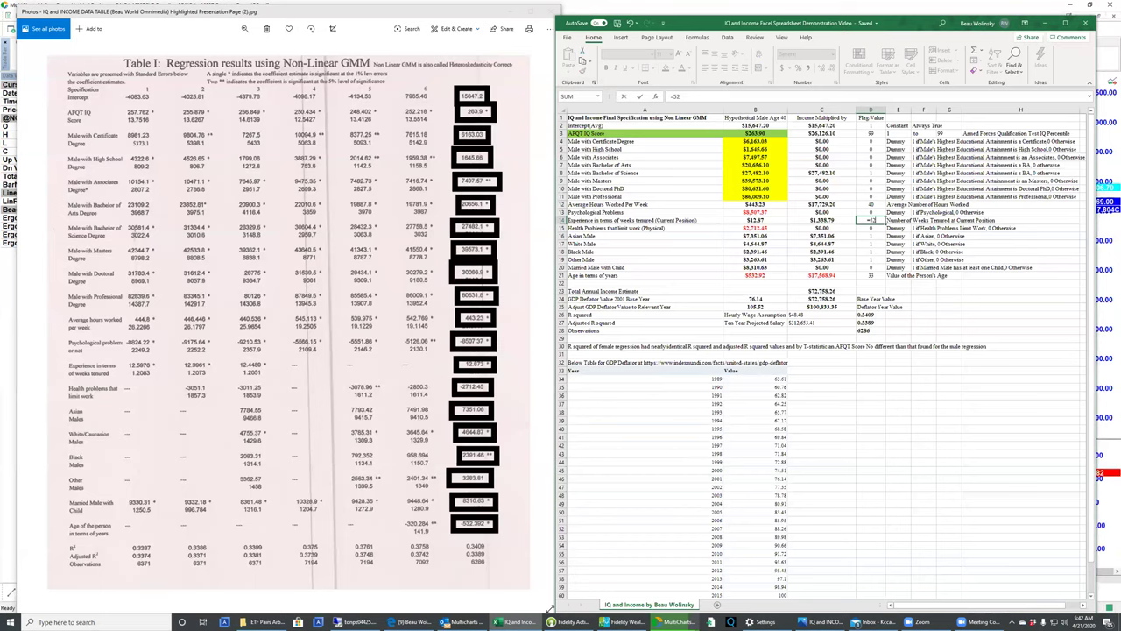
{"action": "type", "text": "*17"}
{"action": "left_click", "coordinate": [881, 220]}
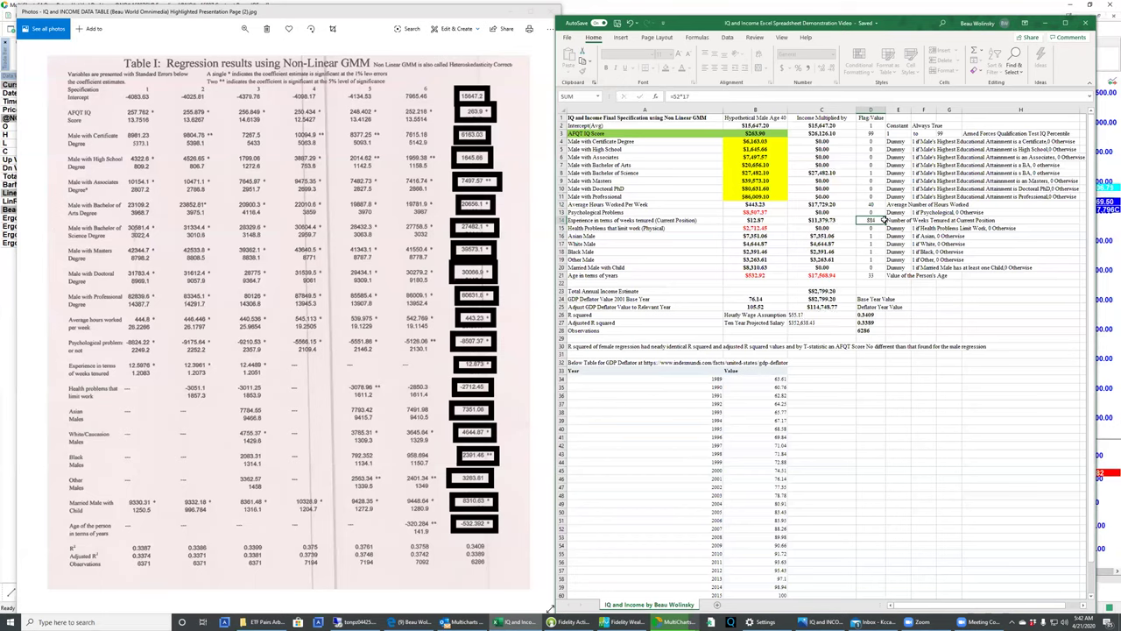
- Set the flag value for Age in terms of years (D21) to 35
{"action": "left_click", "coordinate": [871, 274]}
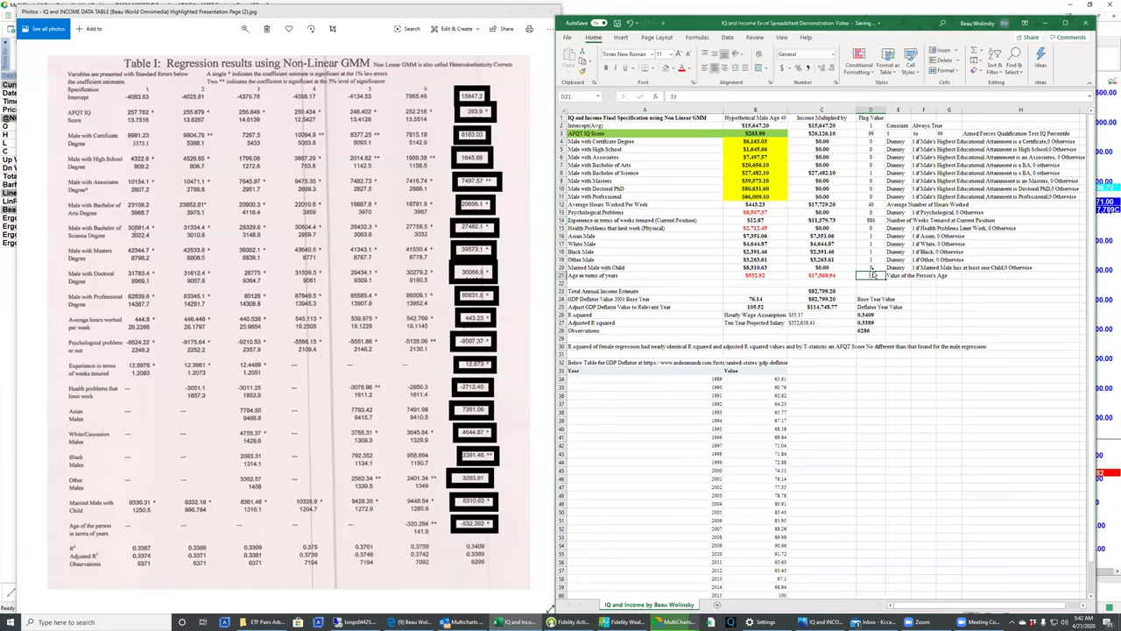
{"action": "type", "text": "33"}
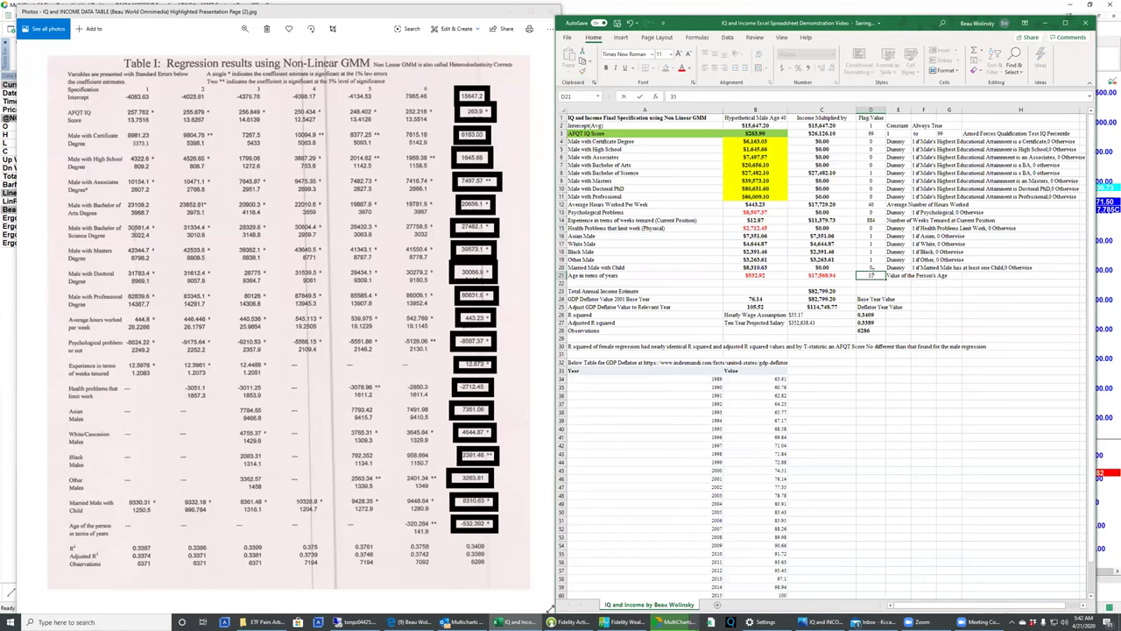
{"action": "key", "text": "Return"}
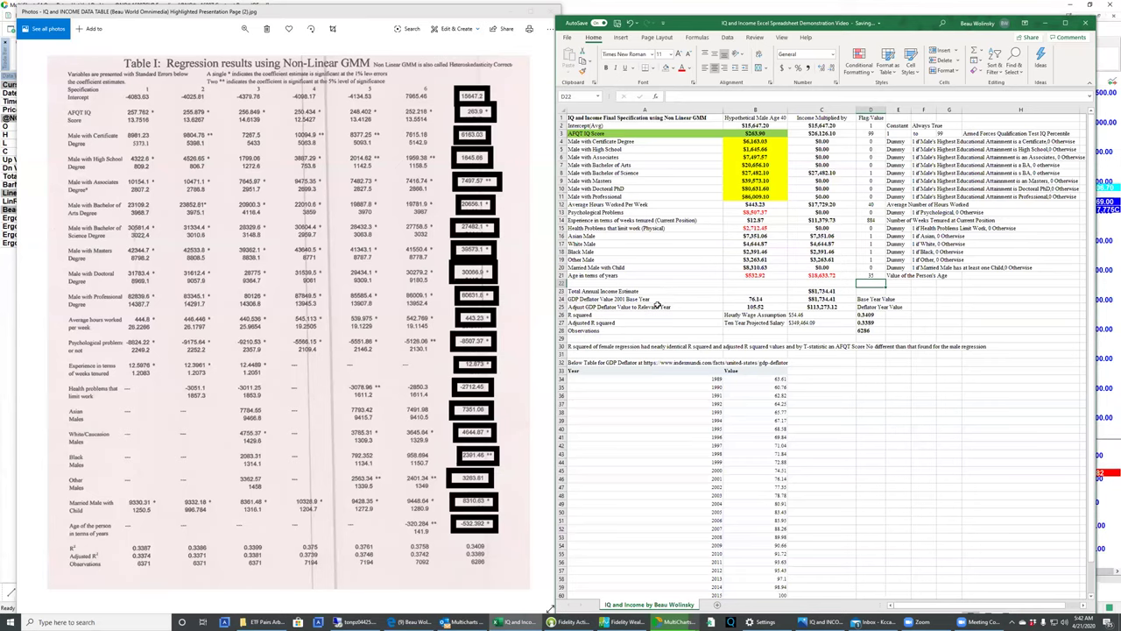
- Compare the GDP Deflator 2001 Base Year row with the 2018 and 2001 values in the deflator table
{"action": "left_click_drag", "start_coordinate": [603, 300], "coordinate": [819, 299]}
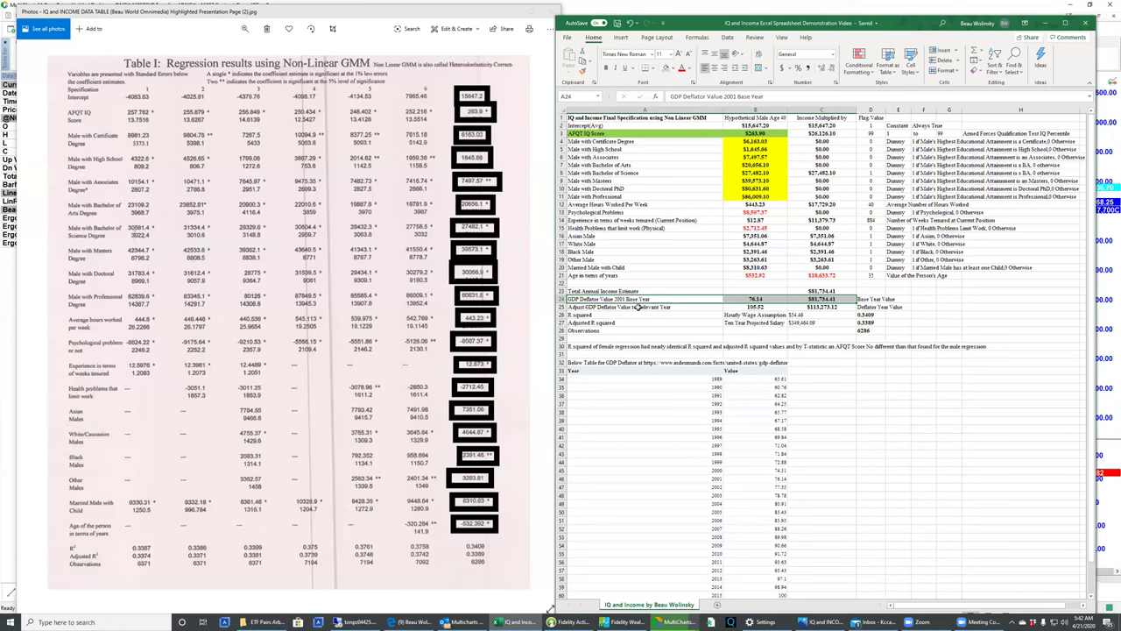
{"action": "scroll", "coordinate": [750, 424], "scroll_direction": "down", "scroll_amount": 10}
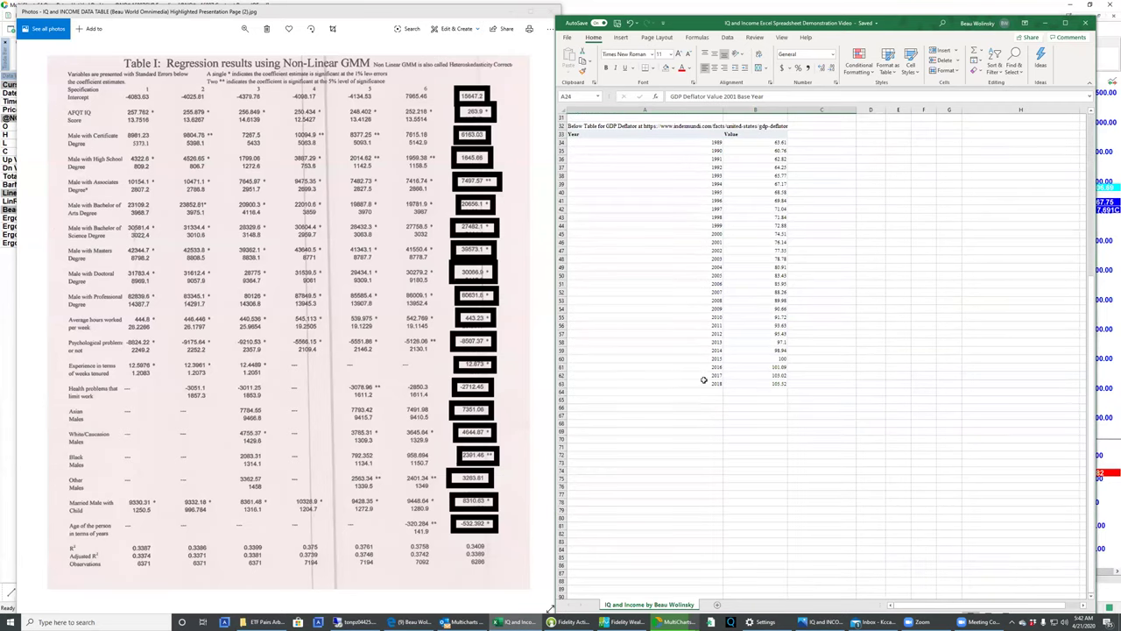
{"action": "left_click_drag", "start_coordinate": [703, 379], "coordinate": [755, 384]}
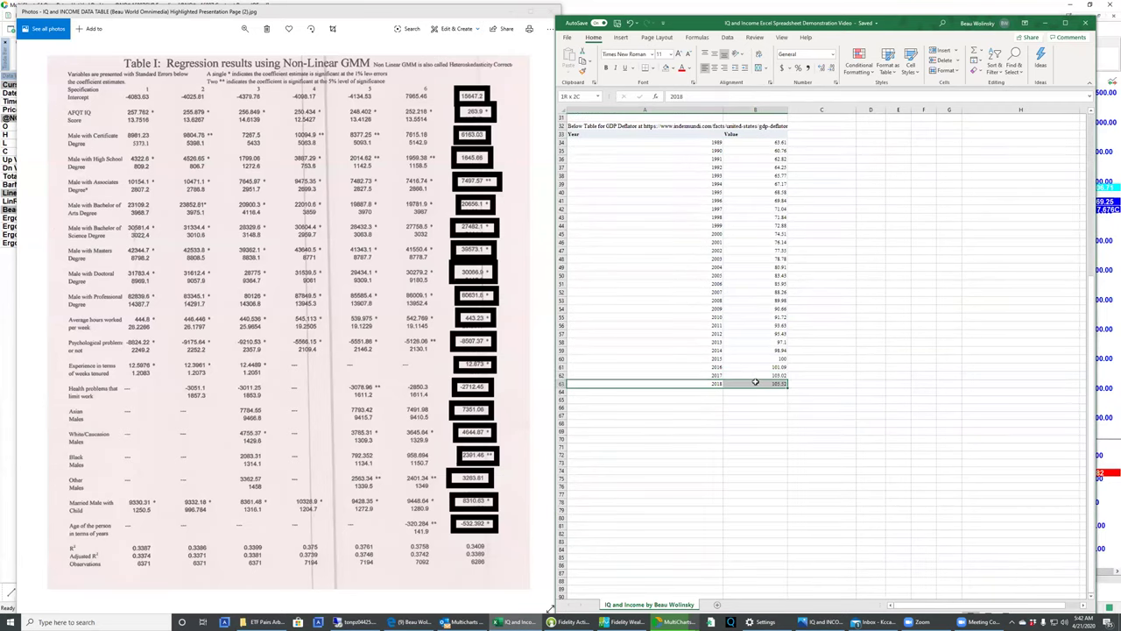
{"action": "left_click", "coordinate": [783, 244]}
{"action": "scroll", "coordinate": [868, 313], "scroll_direction": "up", "scroll_amount": 2}
{"action": "scroll", "coordinate": [871, 315], "scroll_direction": "up", "scroll_amount": 8}
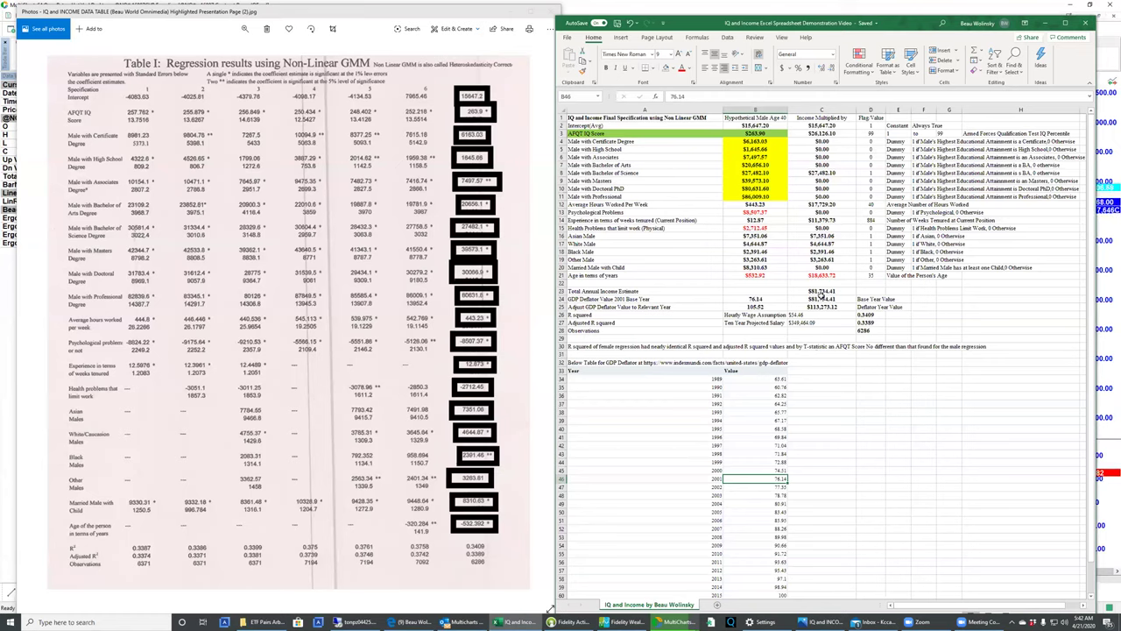
- Inspect the sum formula of the Total Annual Income Estimate, the four race flag values and the Other Male income formula
{"action": "left_click", "coordinate": [835, 292]}
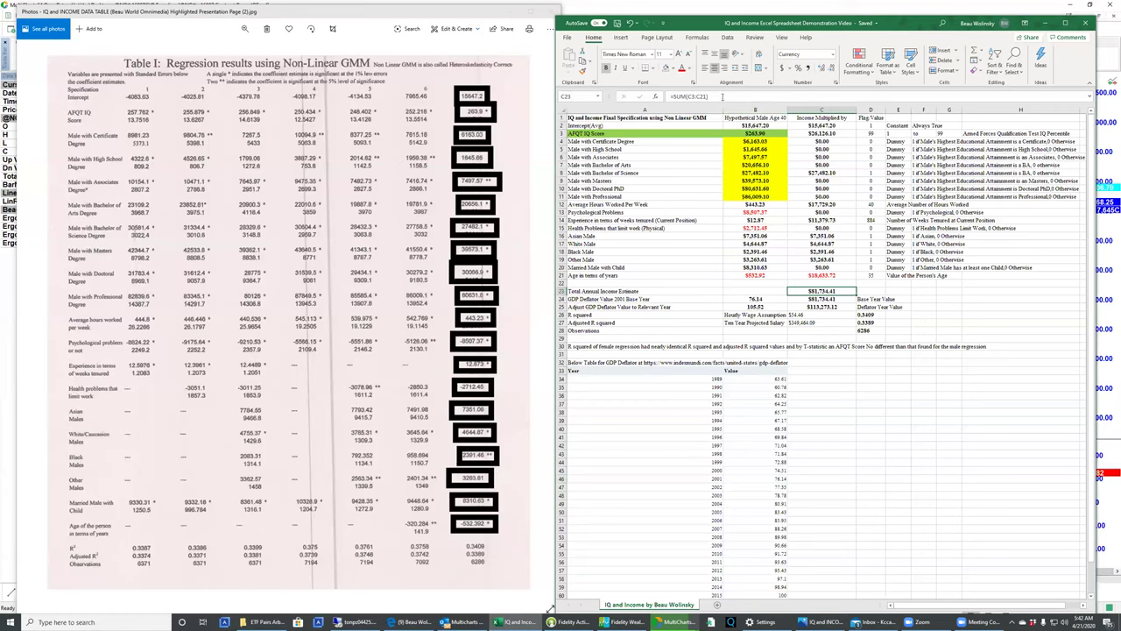
{"action": "double_click", "coordinate": [835, 291]}
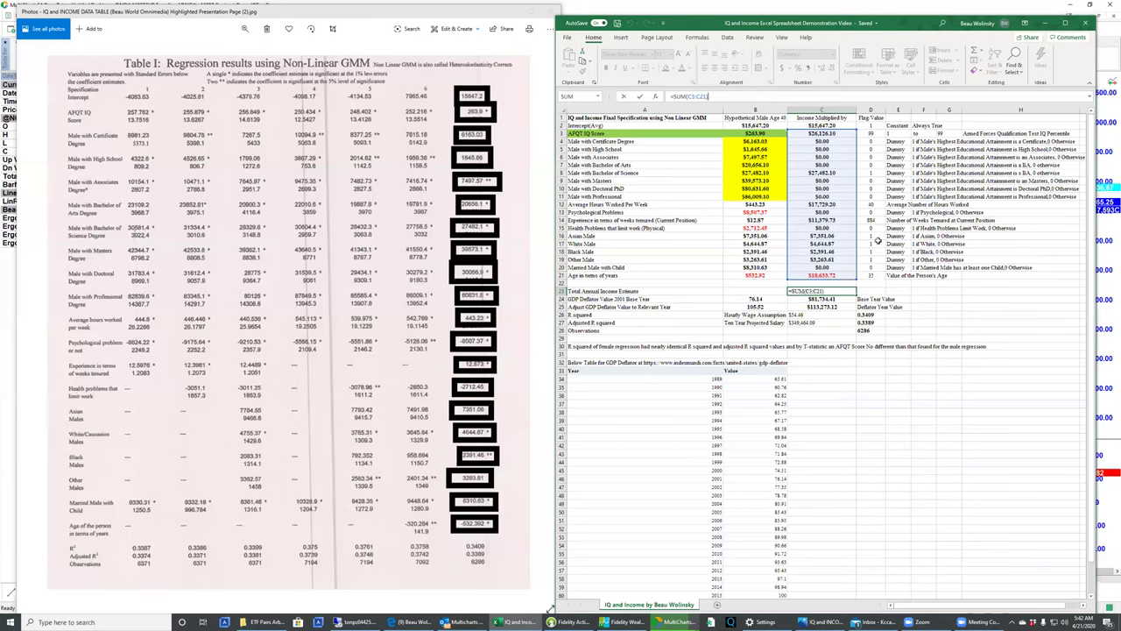
{"action": "left_click_drag", "start_coordinate": [873, 259], "coordinate": [873, 238]}
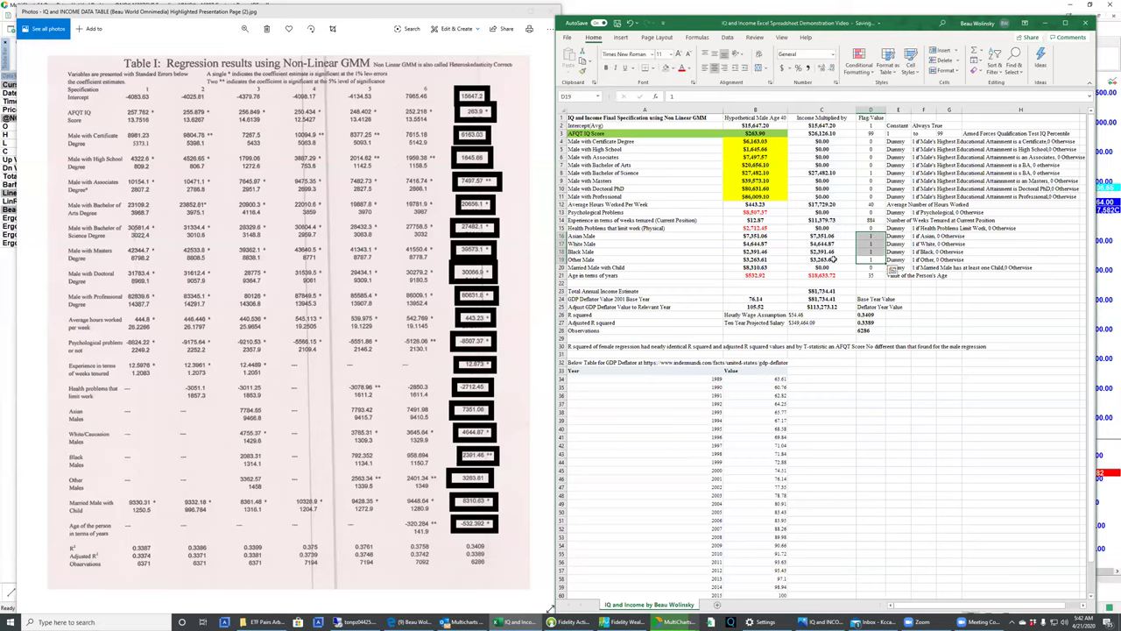
{"action": "left_click", "coordinate": [827, 260]}
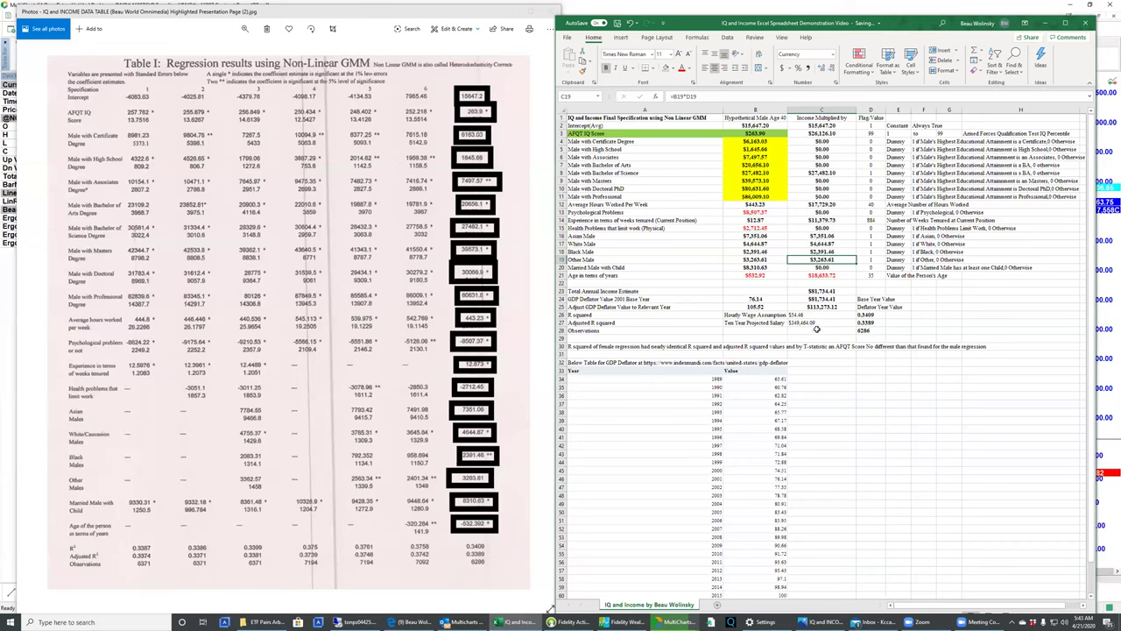
- Inspect the Adjust GDP Deflator Value to Relevant Year row and trace the cells referenced by its income formula in C25
{"action": "left_click_drag", "start_coordinate": [596, 307], "coordinate": [817, 304]}
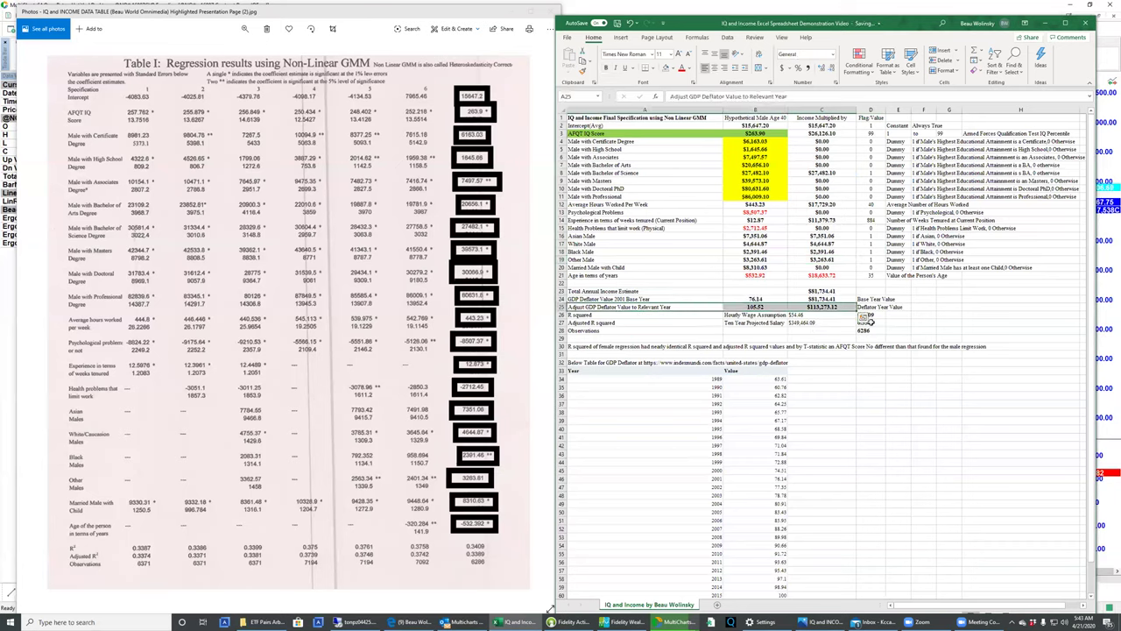
{"action": "left_click", "coordinate": [822, 307]}
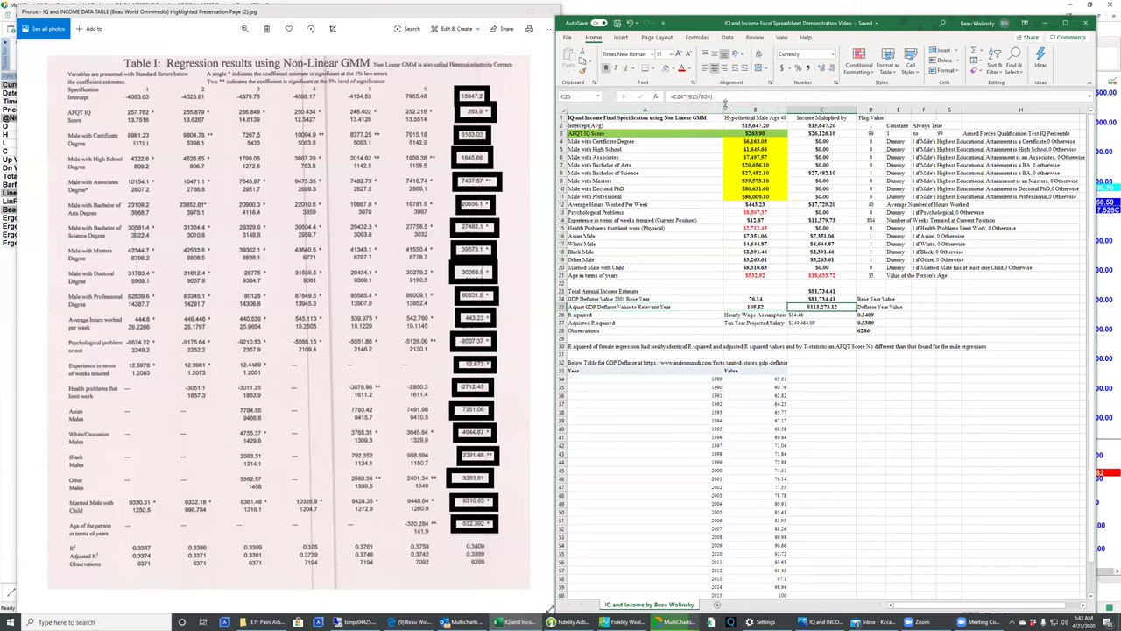
{"action": "left_click", "coordinate": [725, 98]}
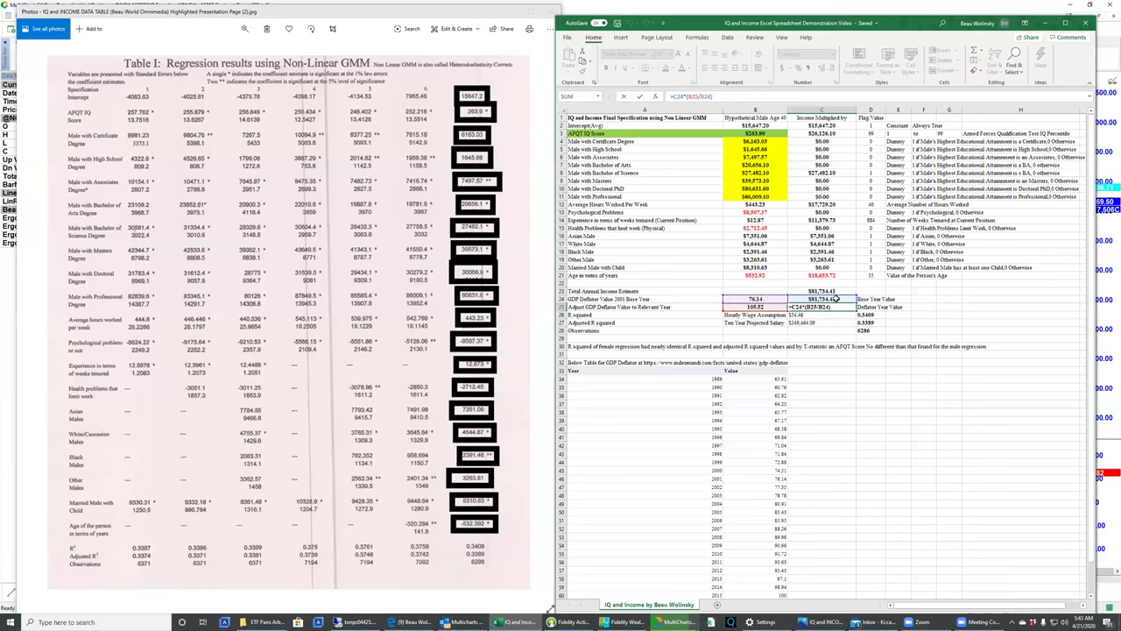
{"action": "key", "text": "Return"}
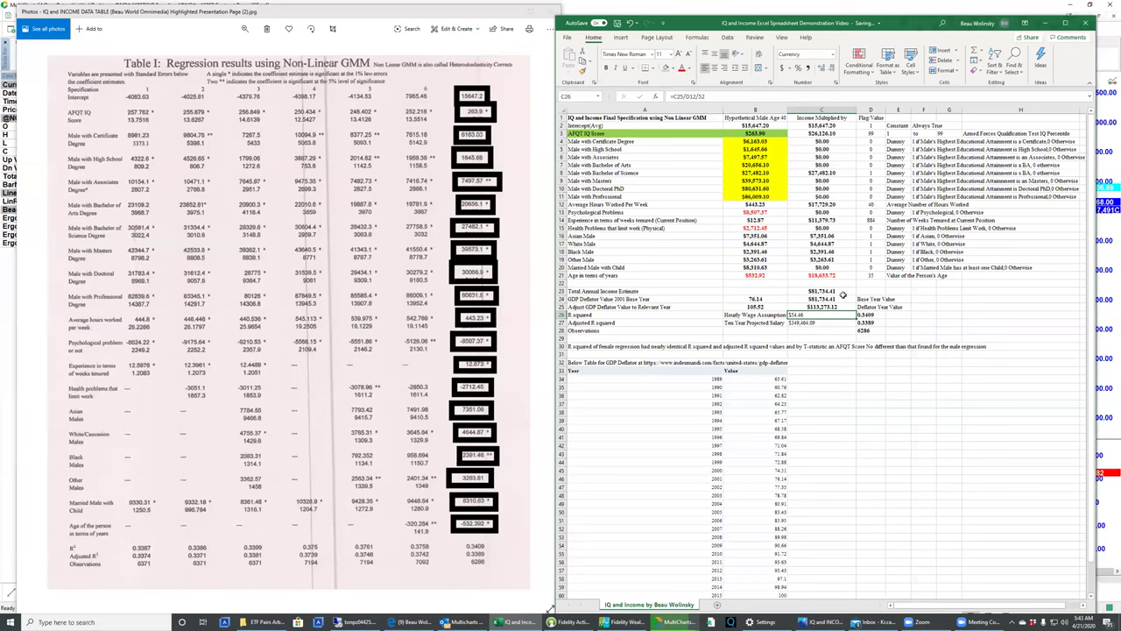
- Check the base-year income formula in C24 and trace the cells referenced by the Hourly Wage Assumption formula in C26
{"action": "left_click", "coordinate": [845, 298]}
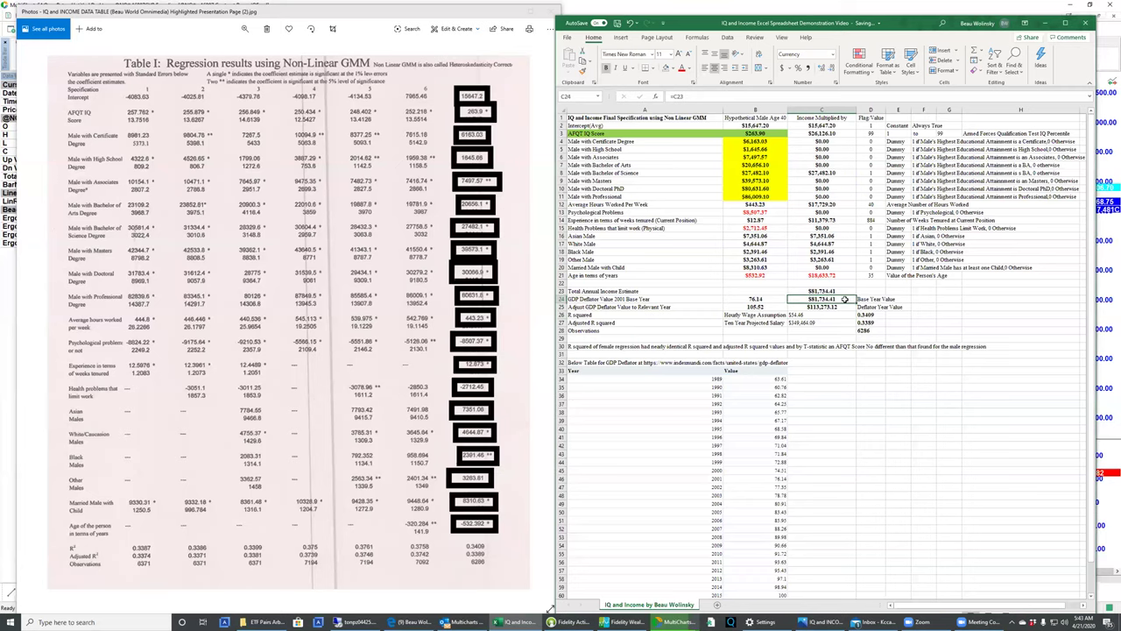
{"action": "left_click", "coordinate": [824, 314]}
{"action": "left_click", "coordinate": [729, 96]}
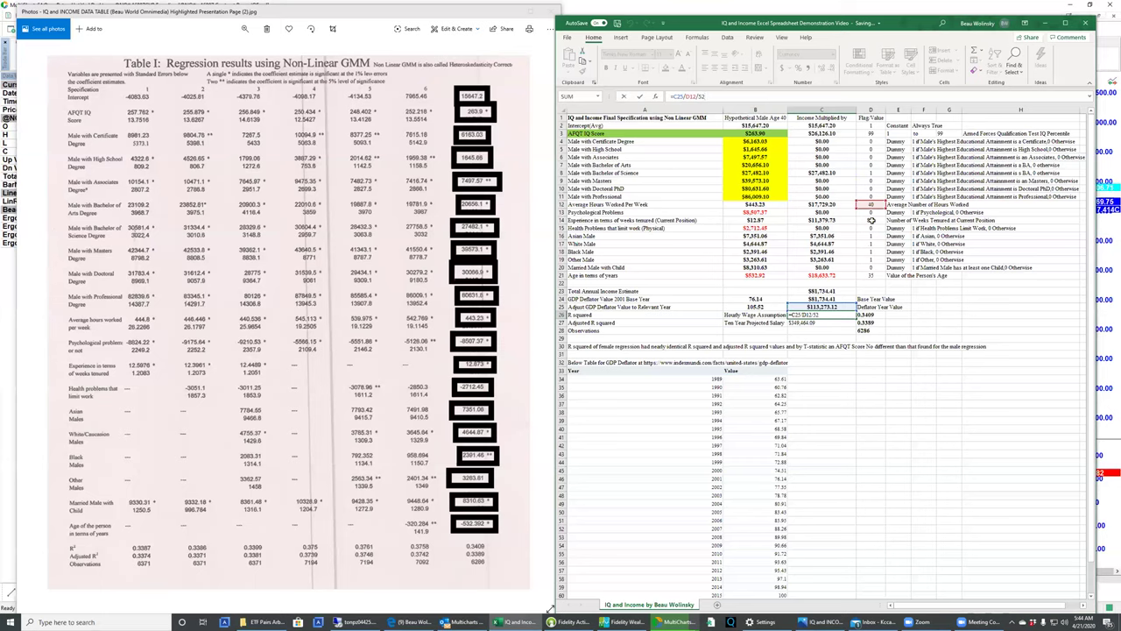
{"action": "key", "text": "Return"}
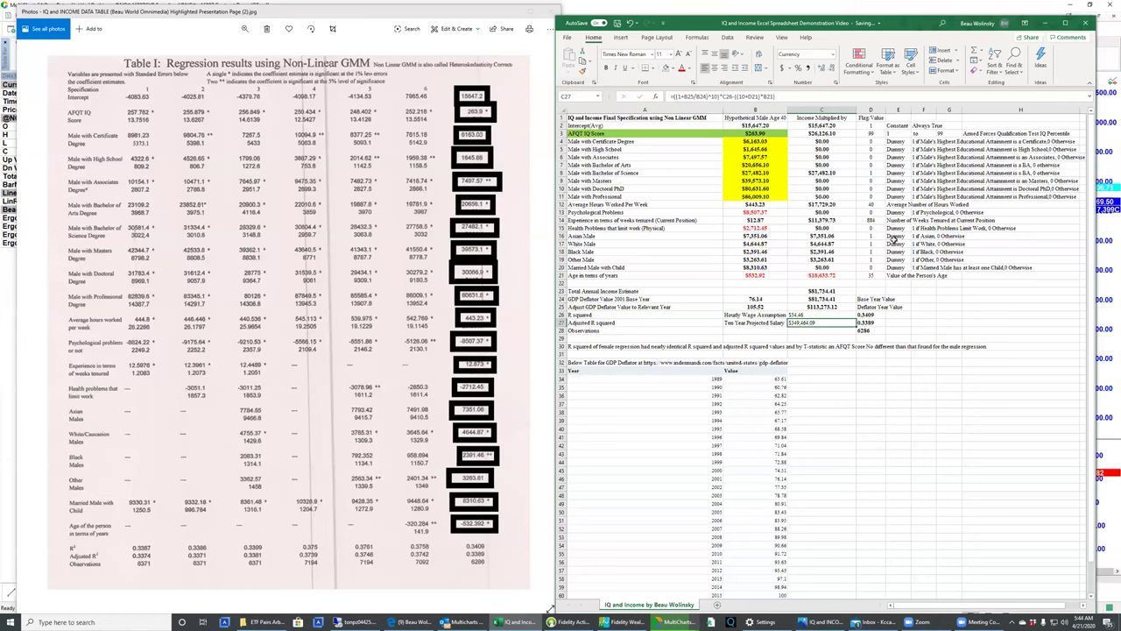
- Set the flag value of the Age in terms of years row to 40
{"action": "left_click", "coordinate": [875, 276]}
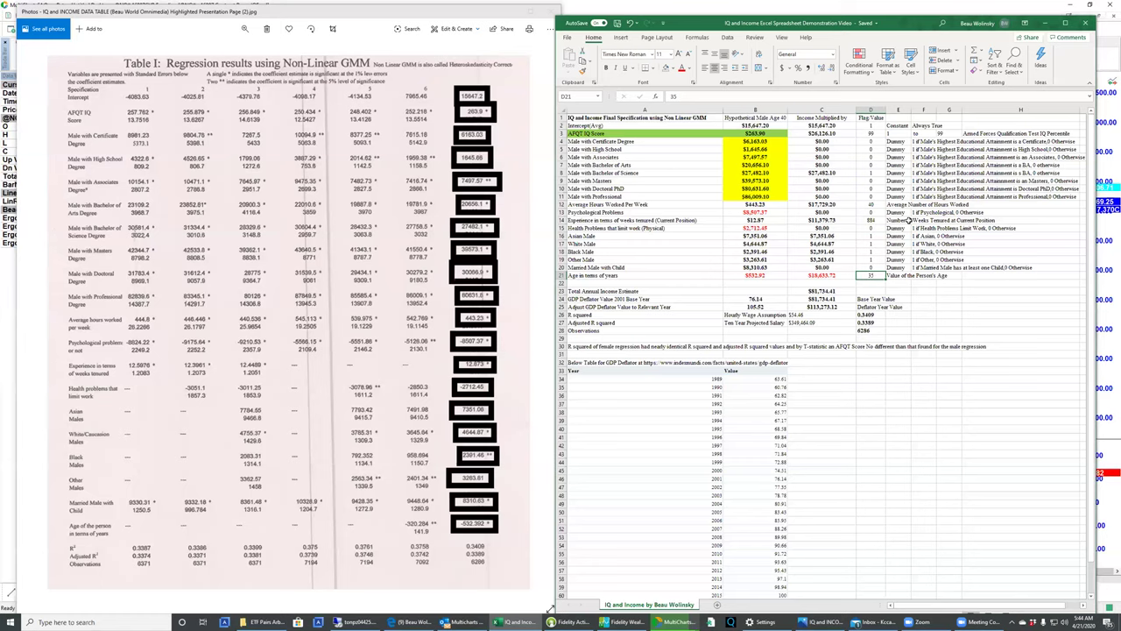
{"action": "type", "text": "40"}
{"action": "key", "text": "Return"}
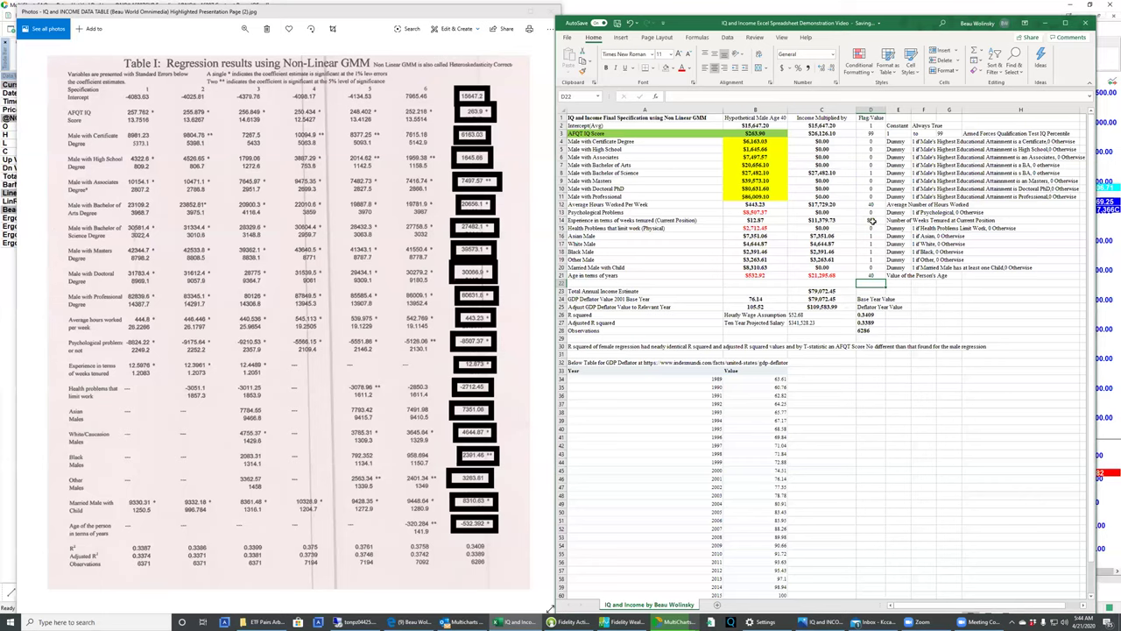
- Change the tenure weeks formula in the Experience row to 52*22
{"action": "left_click", "coordinate": [873, 220]}
{"action": "left_click", "coordinate": [720, 96]}
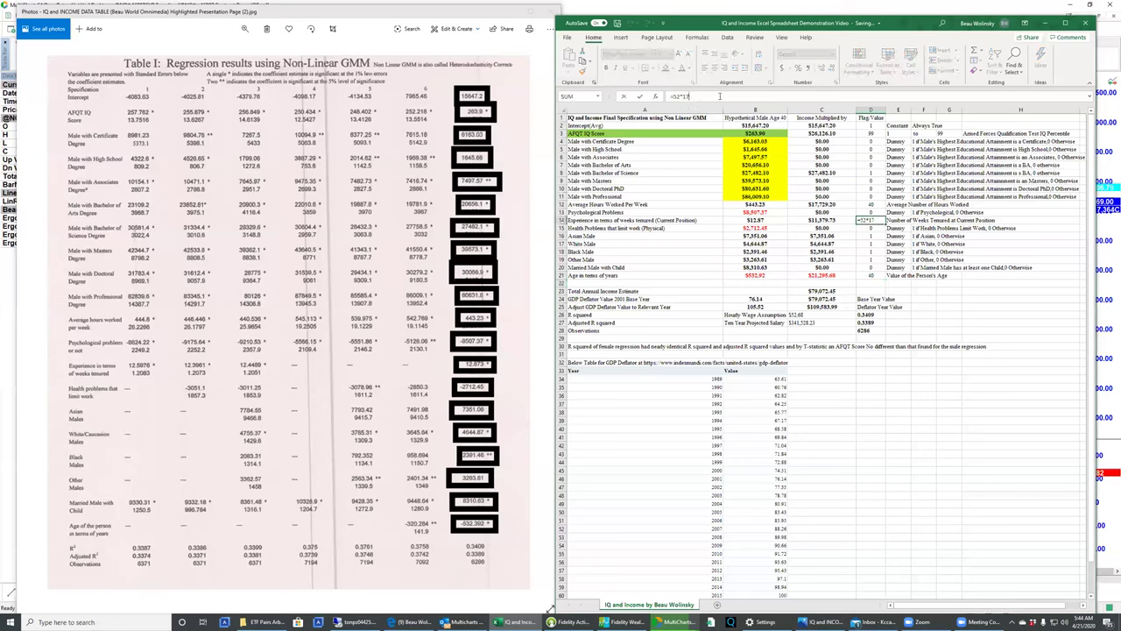
{"action": "key", "text": "BackSpace"}
{"action": "key", "text": "BackSpace"}
{"action": "type", "text": "22"}
{"action": "key", "text": "Return"}
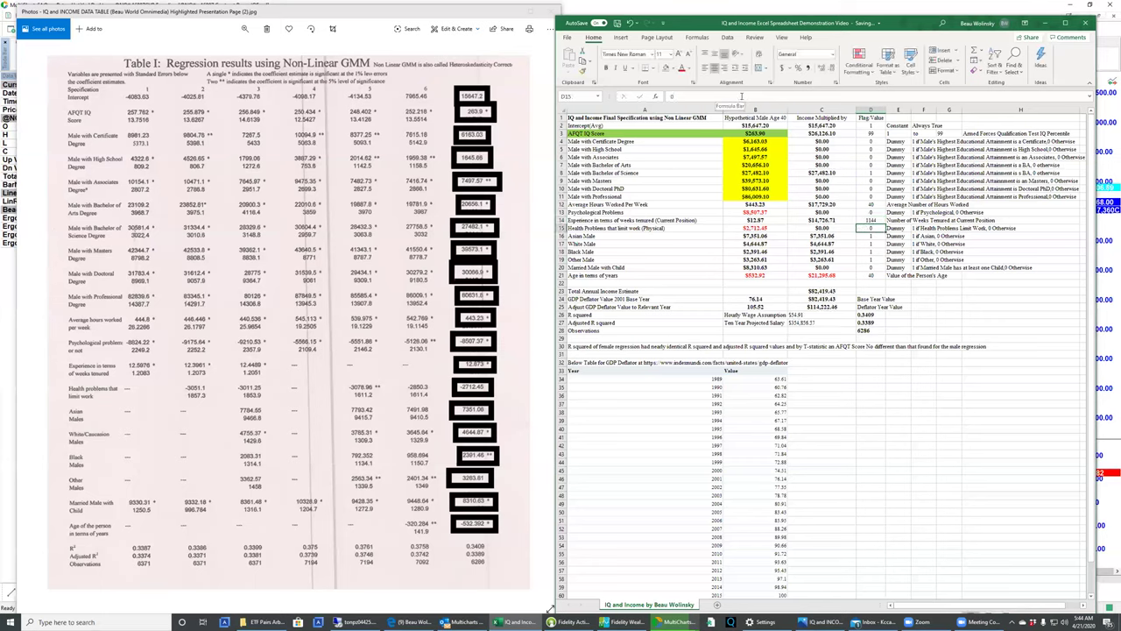
- Inspect the Hourly Wage Assumption and Ten Year Projected Salary formulas, trace the latter's referenced cells, and check the deflator-adjusted income in C25
{"action": "left_click", "coordinate": [811, 314]}
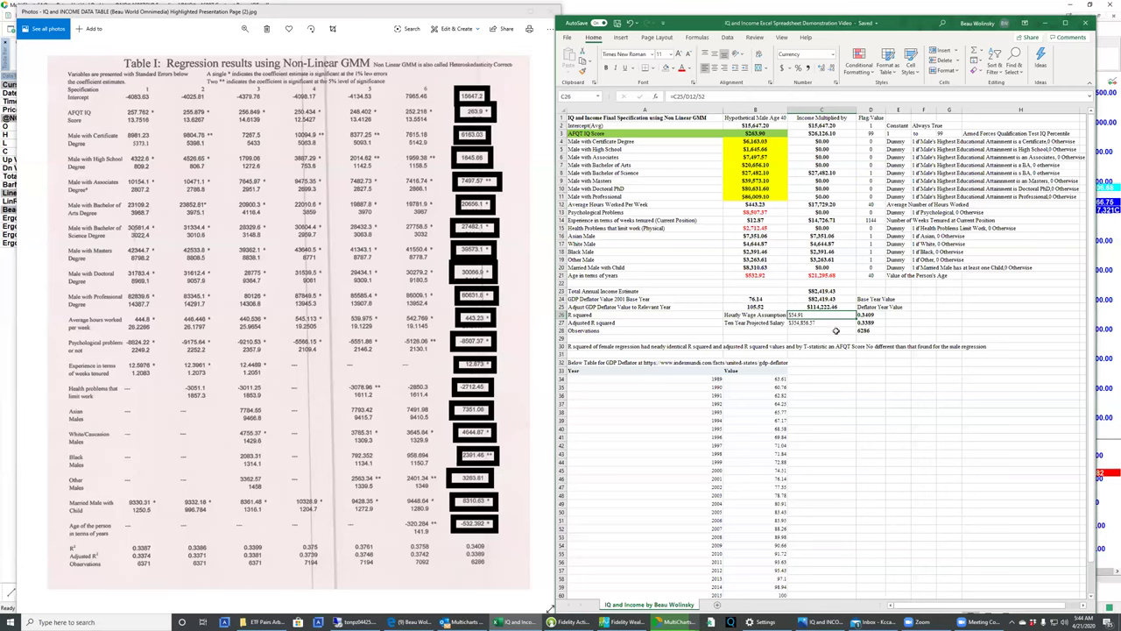
{"action": "left_click", "coordinate": [830, 323]}
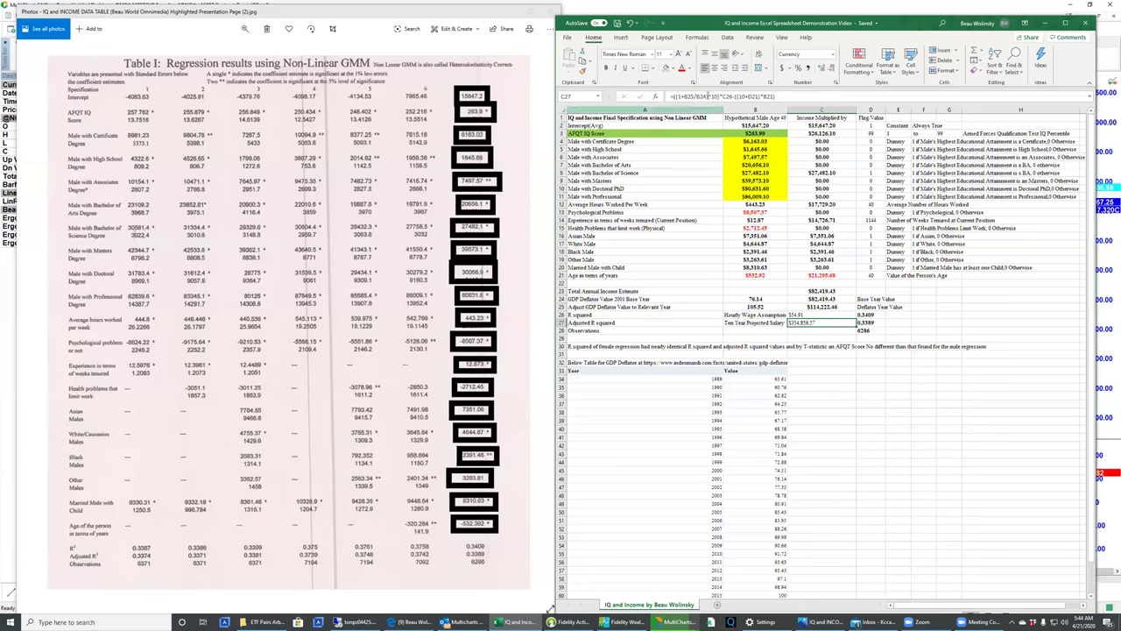
{"action": "left_click", "coordinate": [698, 96]}
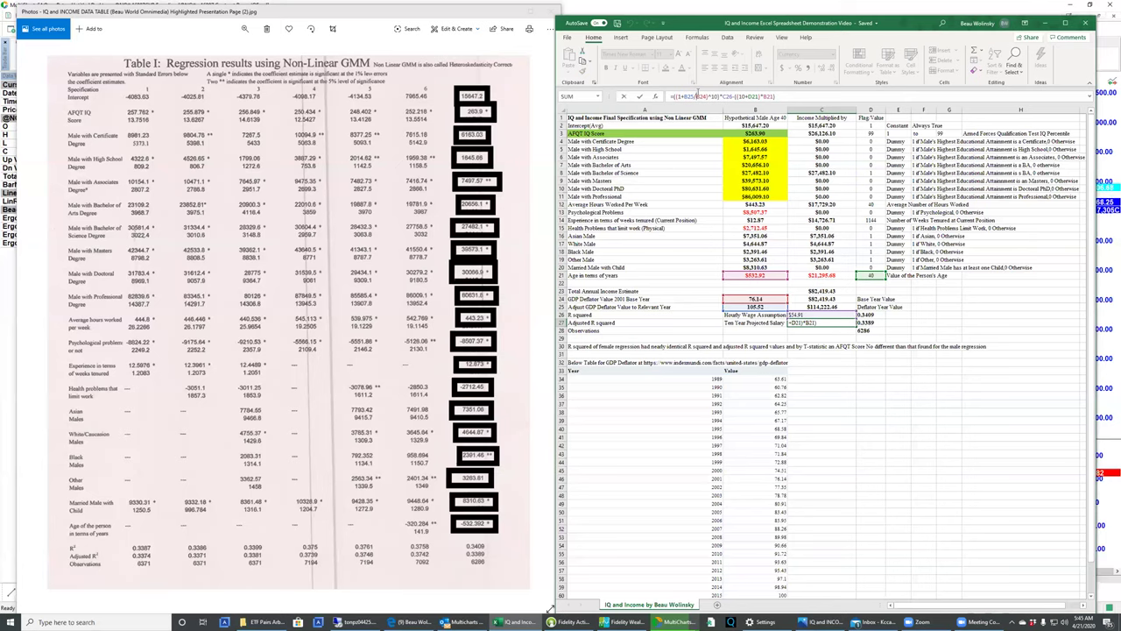
{"action": "key", "text": "Return"}
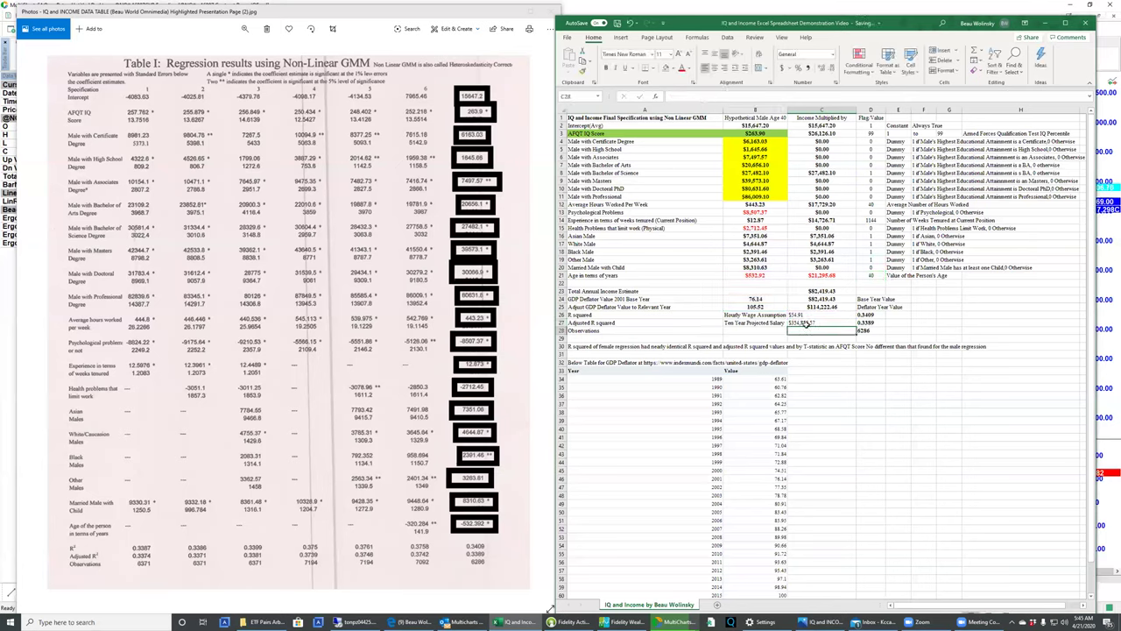
{"action": "left_click", "coordinate": [801, 321]}
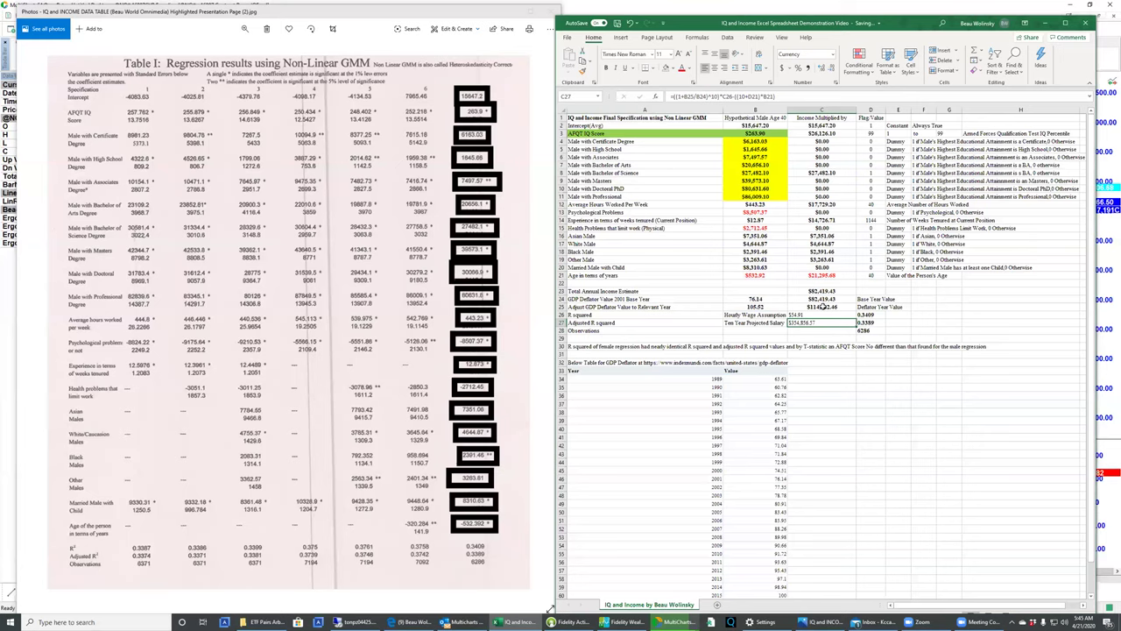
{"action": "left_click", "coordinate": [823, 305]}
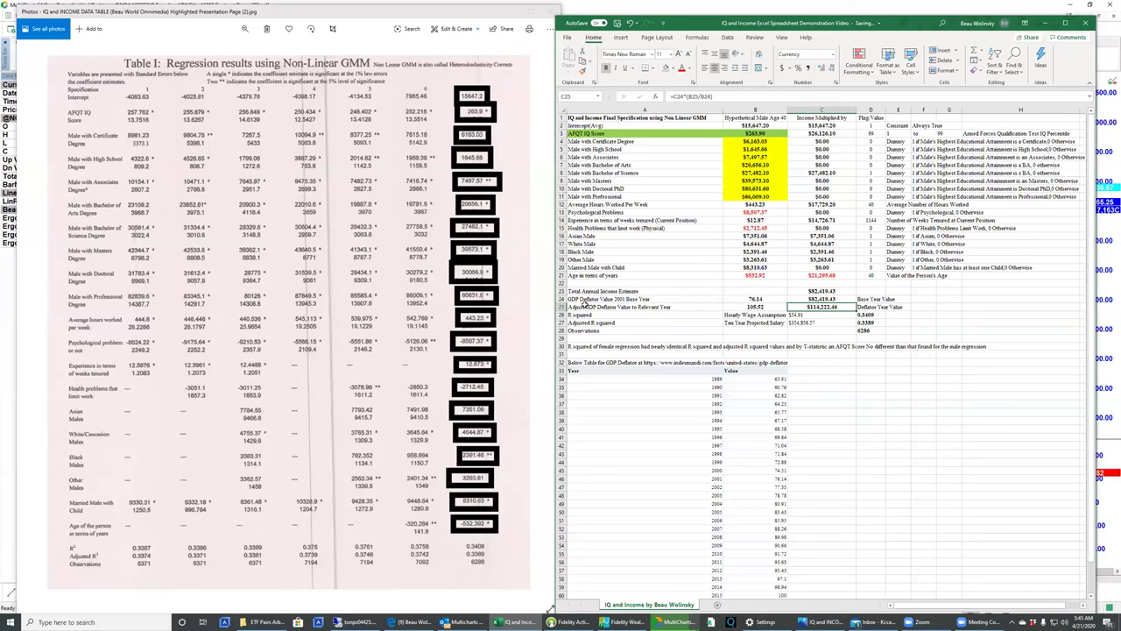
- Correct the label in A25 to read "Adjusted GDP Deflator Value to Relevant Year"
{"action": "left_click", "coordinate": [584, 306]}
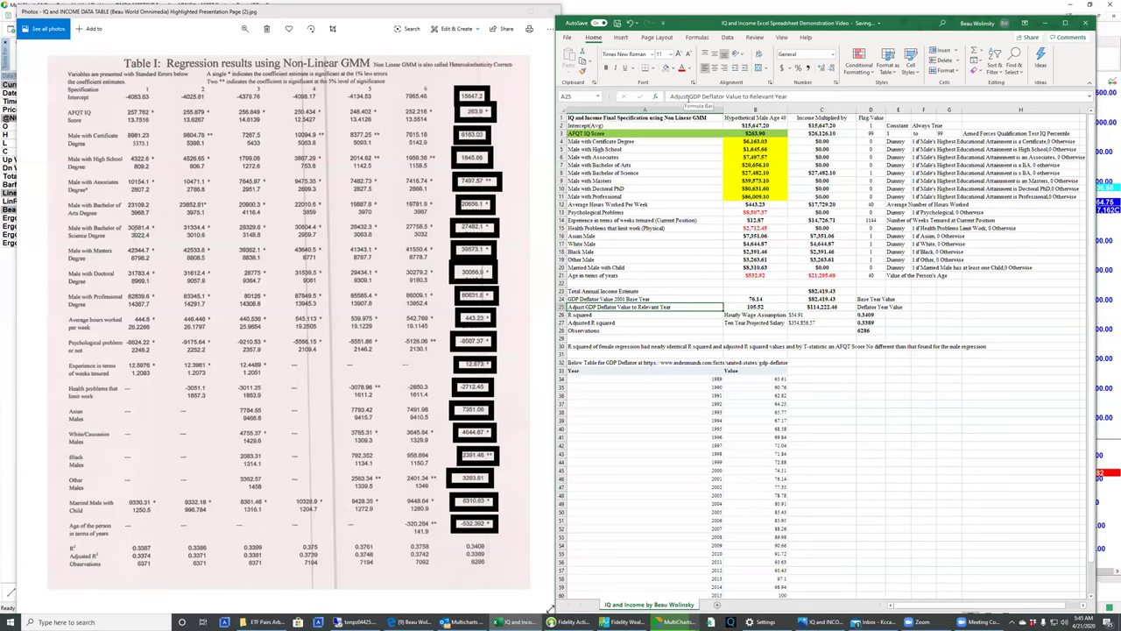
{"action": "left_click", "coordinate": [685, 96]}
{"action": "type", "text": "ed"}
{"action": "key", "text": "Return"}
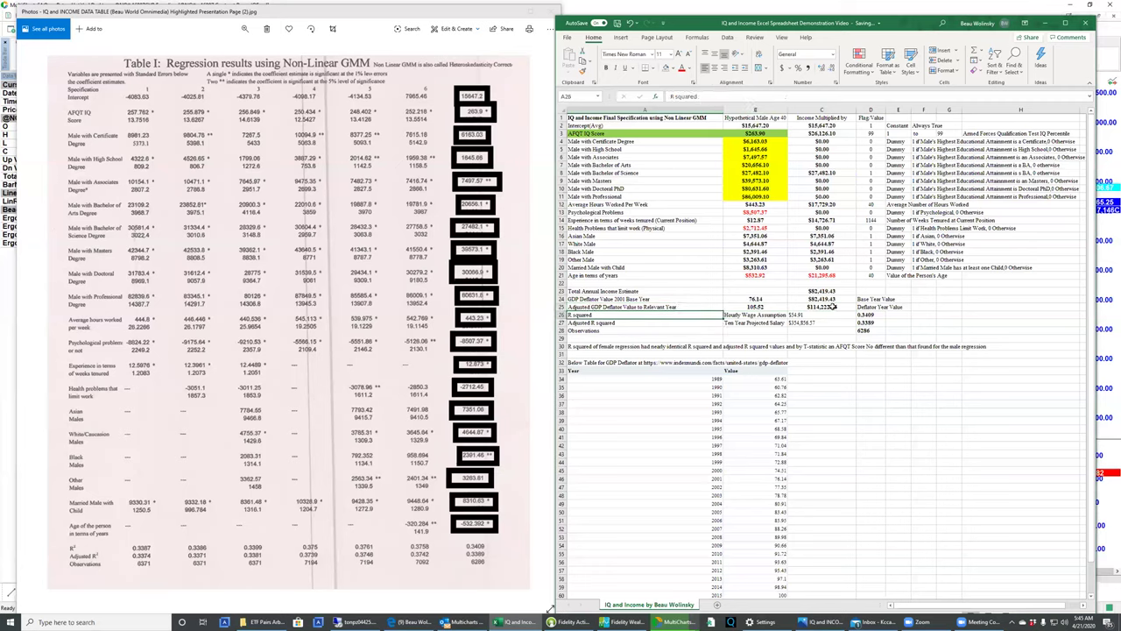
- Review the adjusted income formula in C25, the 2001 base-year deflator in B24 and the Ten Year Projected Salary formula
{"action": "left_click", "coordinate": [833, 306]}
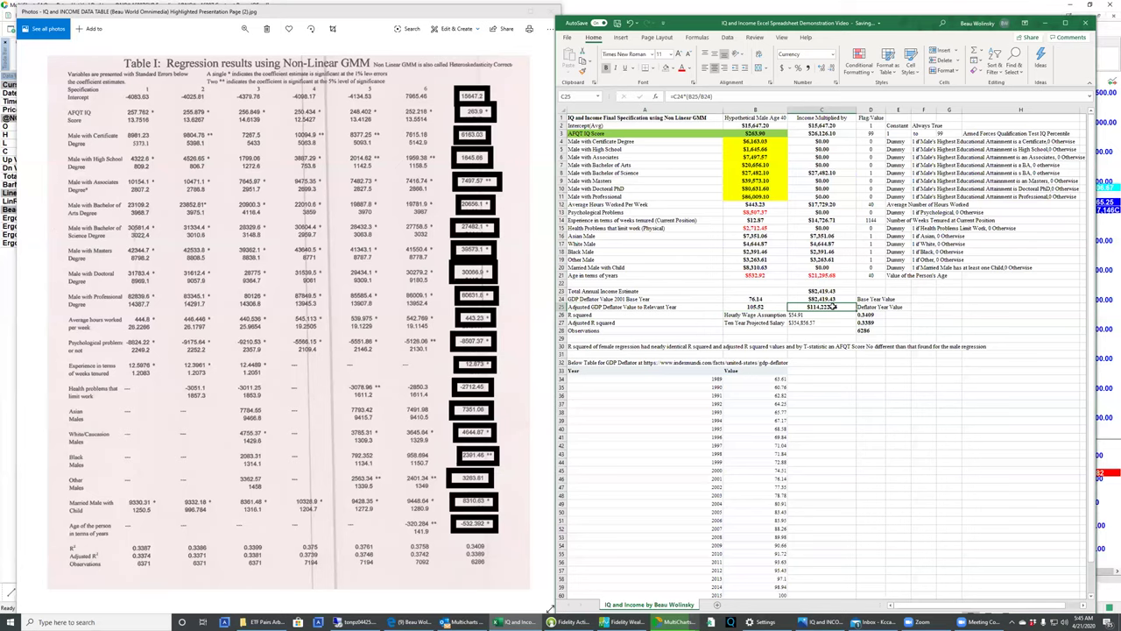
{"action": "left_click", "coordinate": [764, 299]}
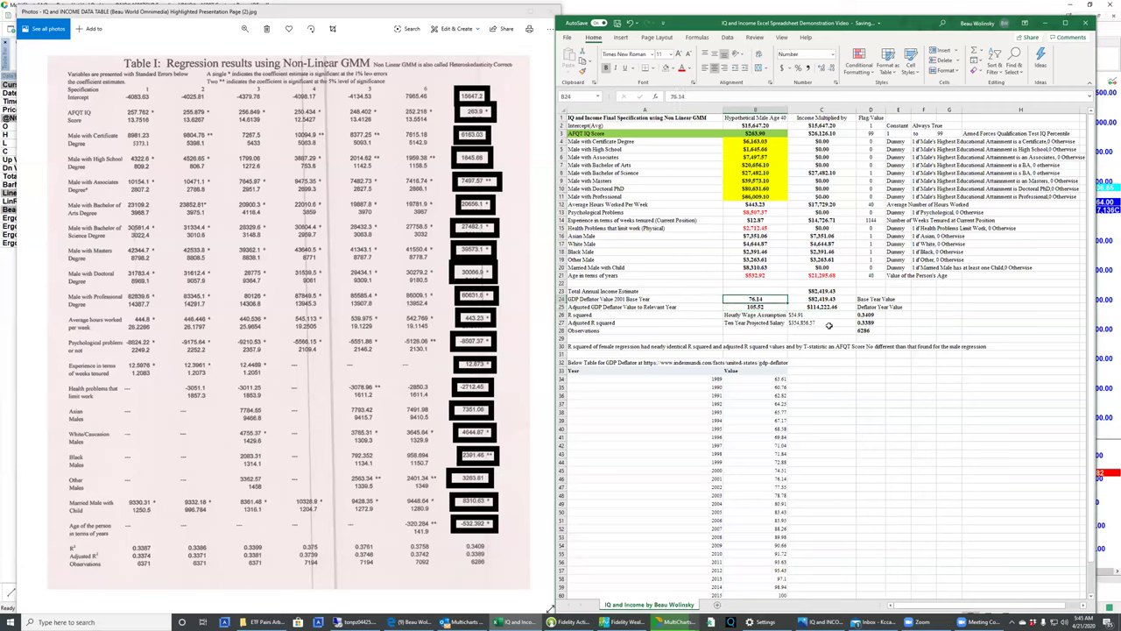
{"action": "left_click", "coordinate": [828, 322]}
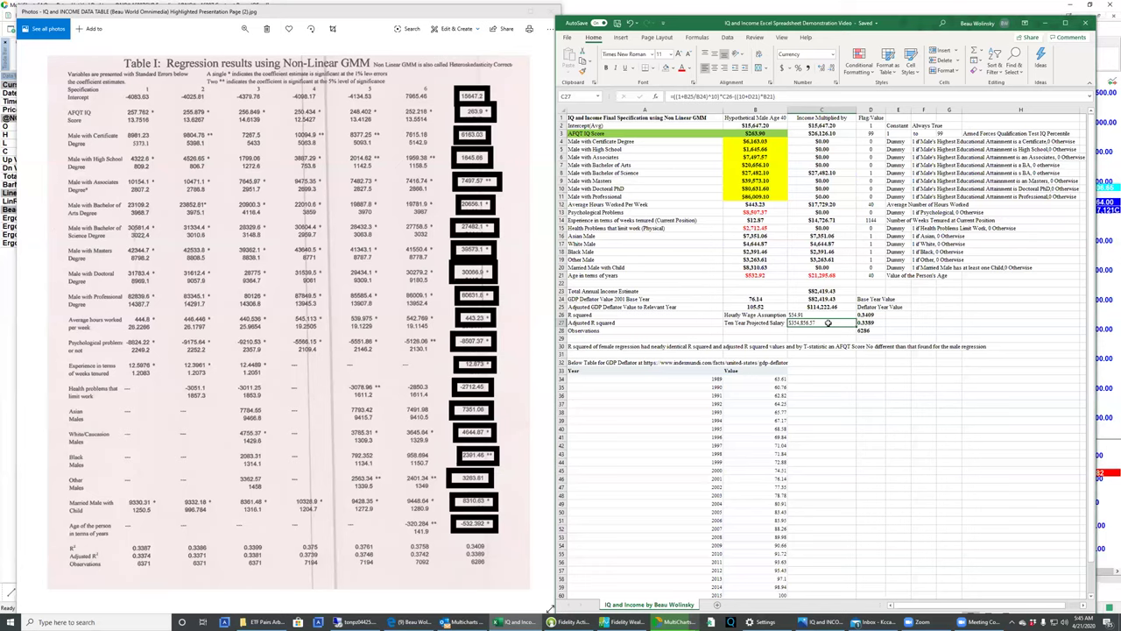
- Review the four race flag values in D16:D19 and their row labels from Asian Male to Other Male
{"action": "left_click_drag", "start_coordinate": [869, 262], "coordinate": [863, 236]}
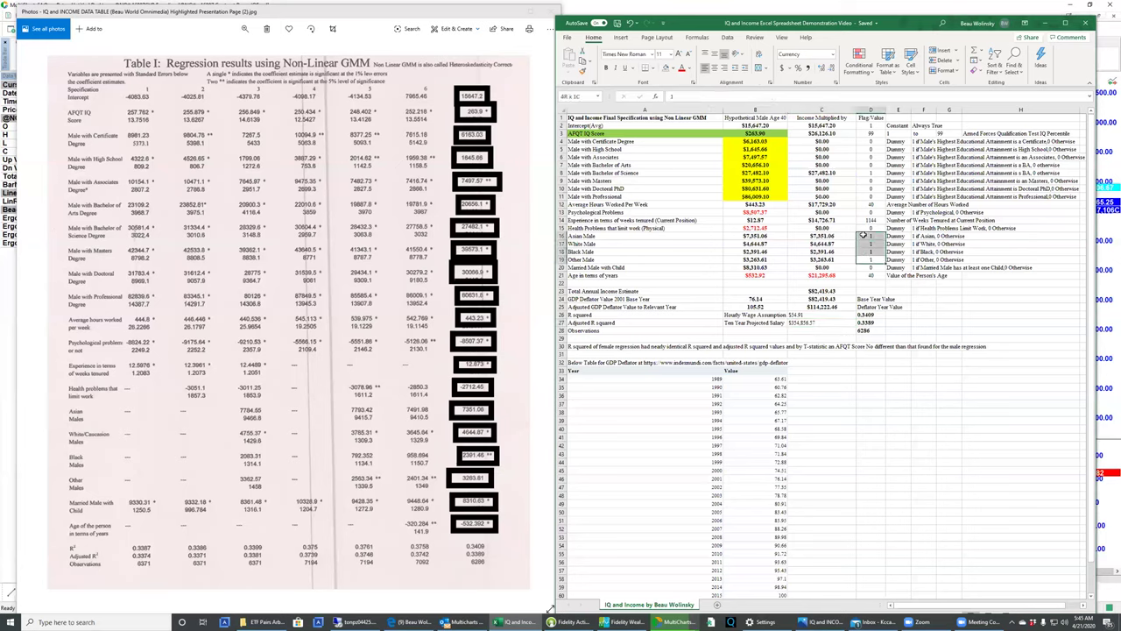
{"action": "left_click_drag", "start_coordinate": [615, 261], "coordinate": [615, 237]}
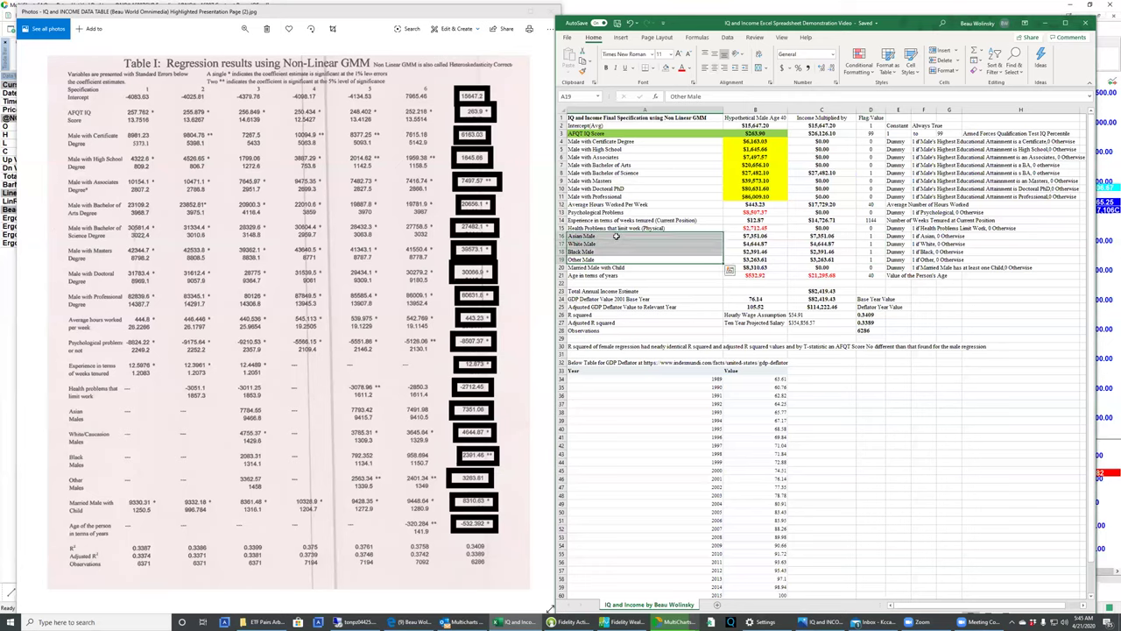
{"action": "left_click", "coordinate": [606, 259]}
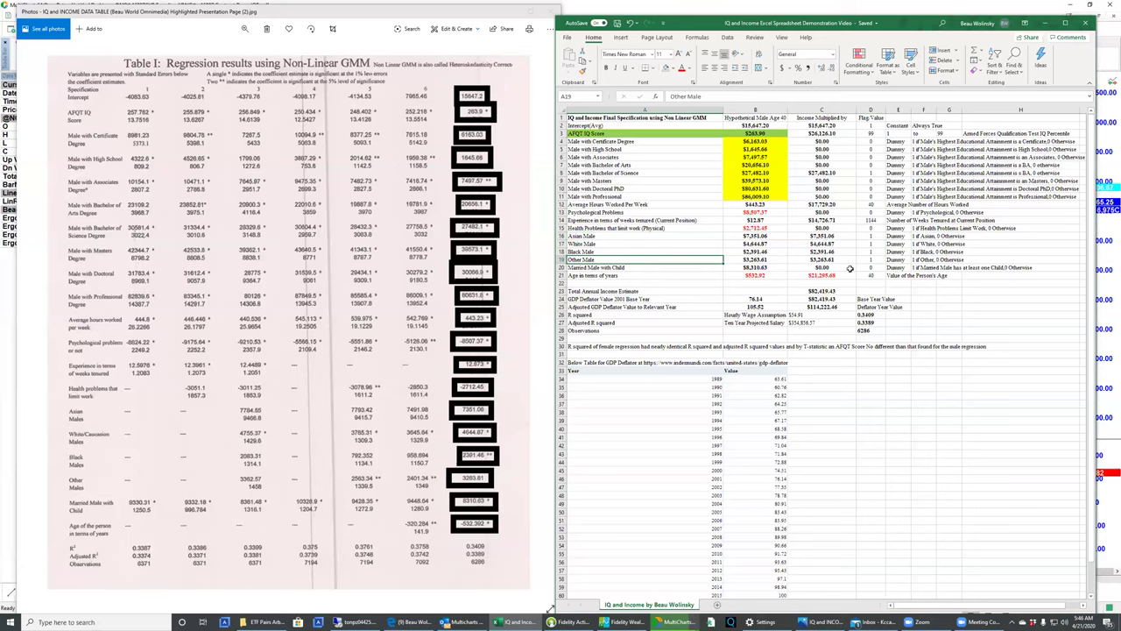
- Examine the income column from AFQT IQ Score to Age and trace the range summed by the Total Annual Income Estimate
{"action": "left_click_drag", "start_coordinate": [847, 275], "coordinate": [839, 133]}
{"action": "left_click", "coordinate": [834, 293]}
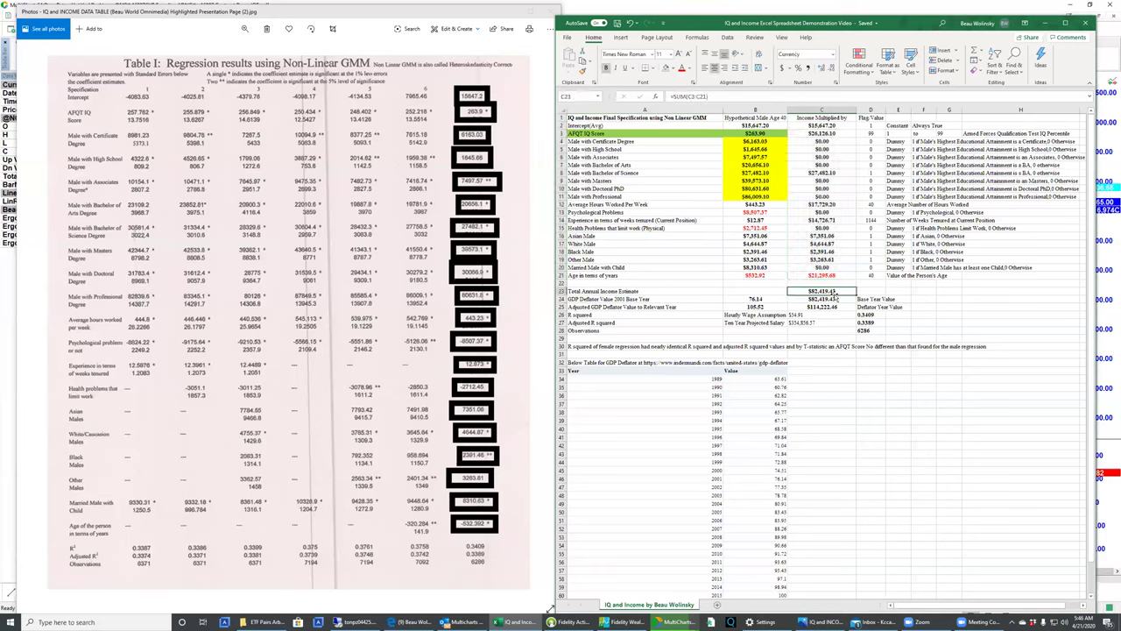
{"action": "left_click", "coordinate": [733, 95]}
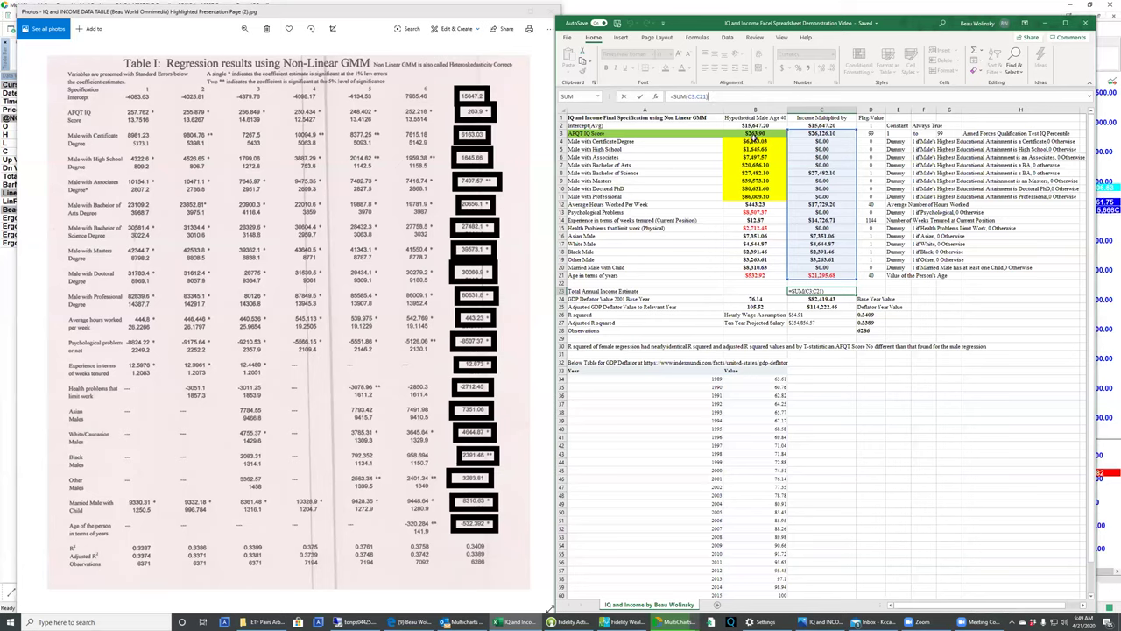
- Review the coefficients and multiplied incomes of the education rows, extending the selection from Male with Certificate Degree to Age
{"action": "left_click", "coordinate": [754, 140]}
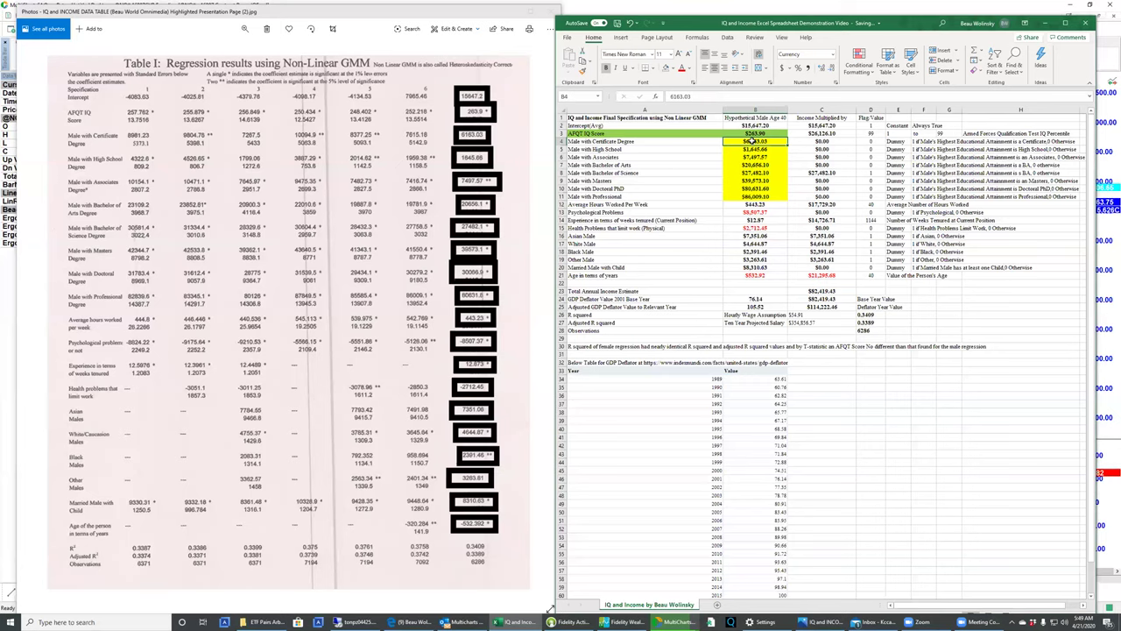
{"action": "left_click_drag", "start_coordinate": [751, 140], "coordinate": [810, 196]}
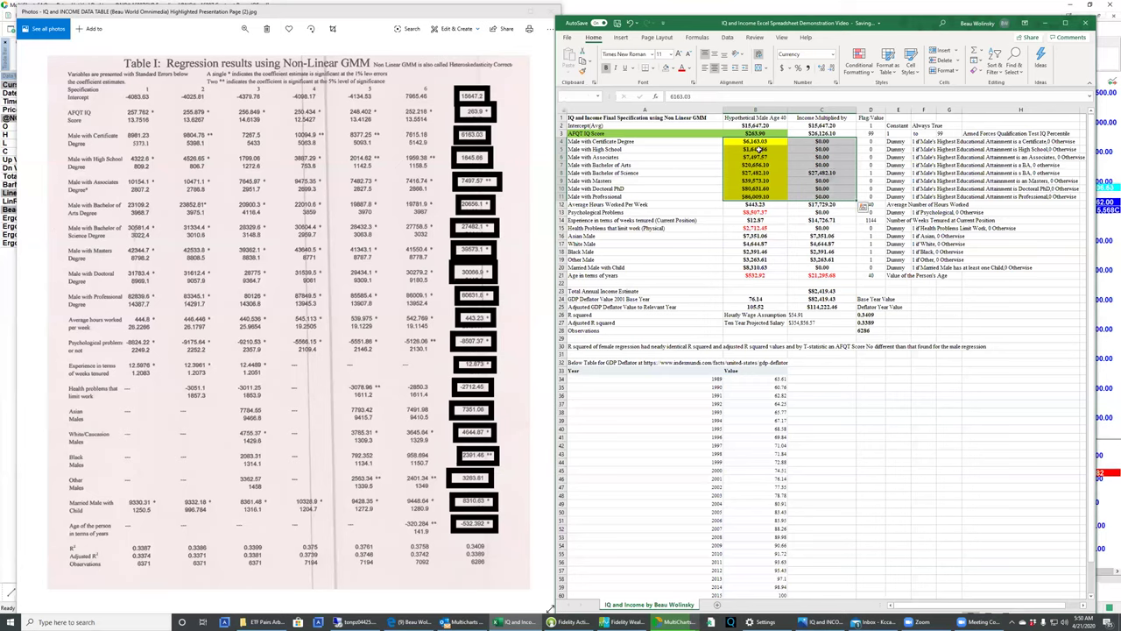
{"action": "left_click_drag", "start_coordinate": [758, 141], "coordinate": [823, 276]}
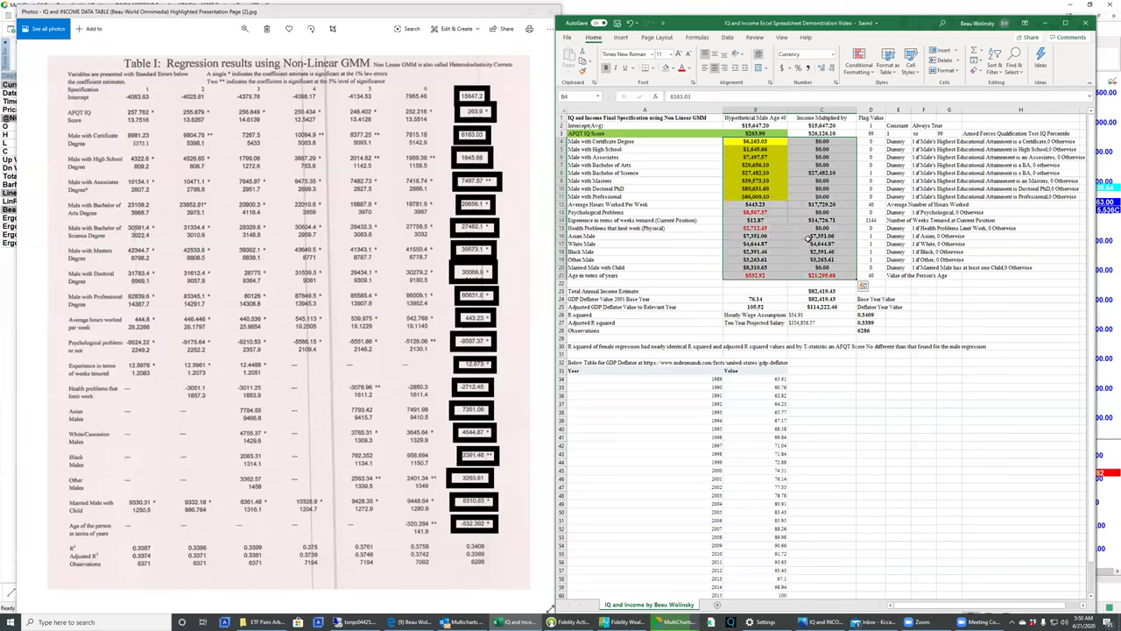